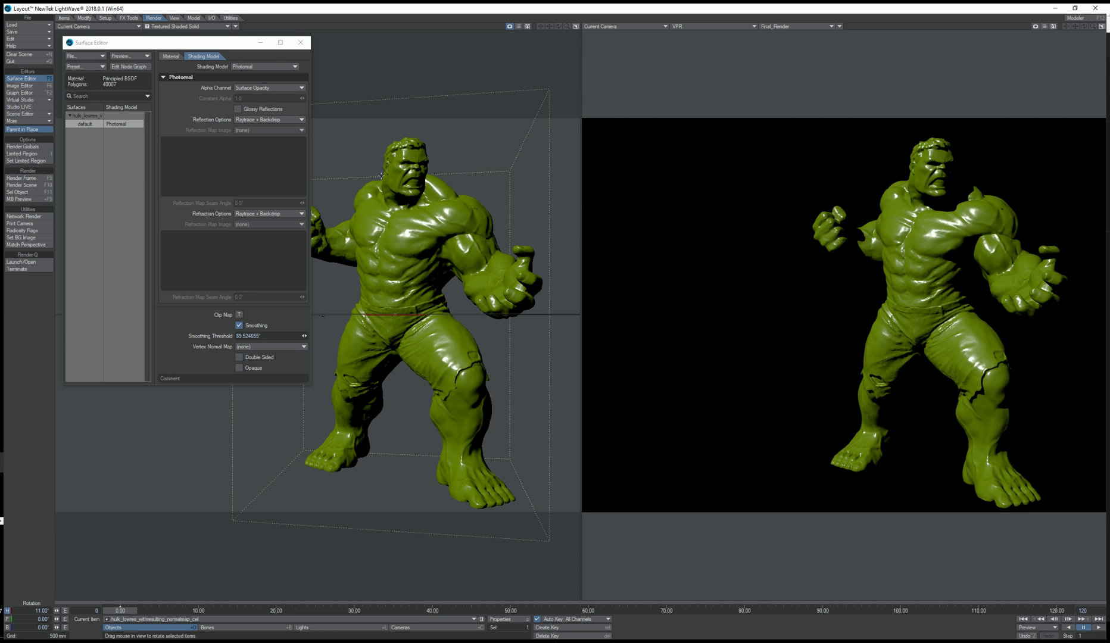
# - Switch the surface's shading model to Cel and shift the specular gradient key slightly inward to confine the white highlights
pyautogui.click(251, 69)
pyautogui.click(248, 61)
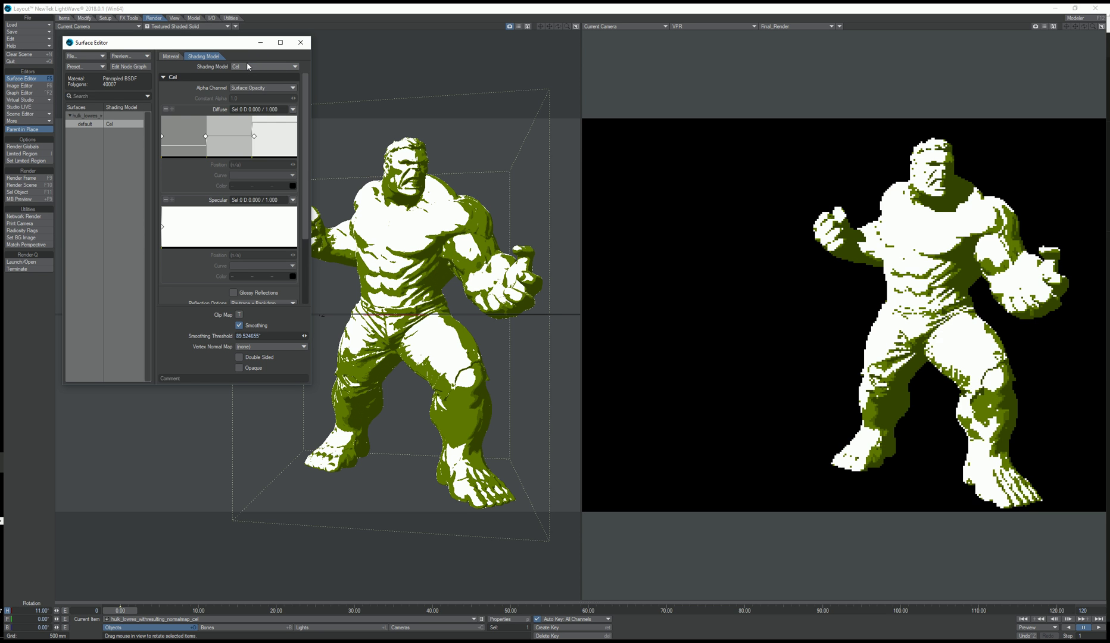
pyautogui.moveTo(164, 229); pyautogui.dragTo(175, 227)
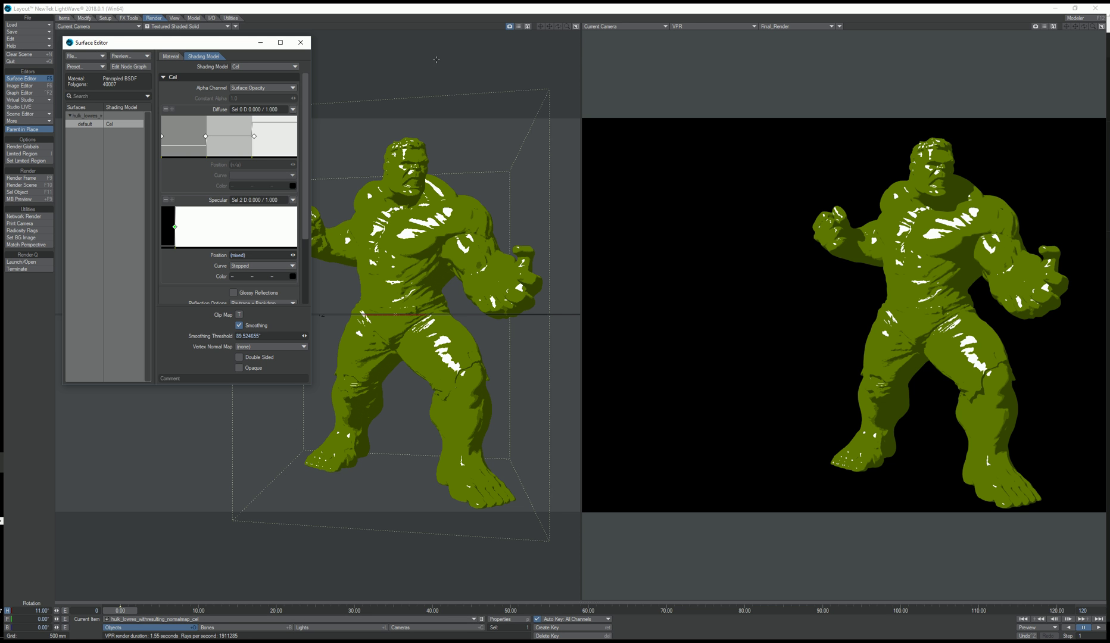
# - Turn the Hulk model around to check its cel shading and bring its heading back to about 9.3°
pyautogui.moveTo(436, 59); pyautogui.dragTo(437, 60)
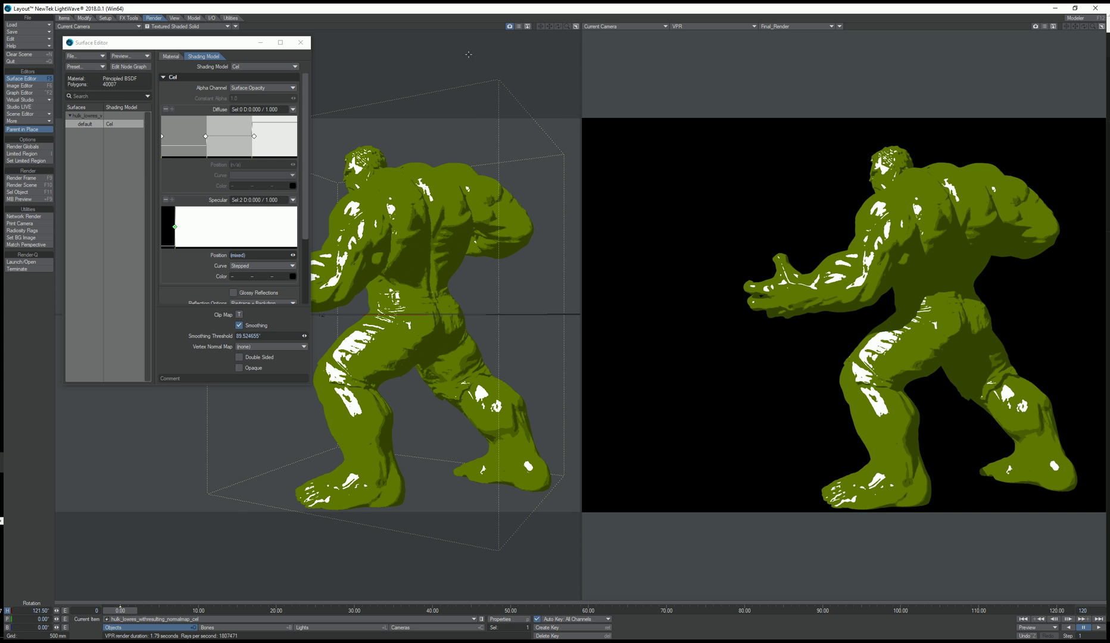
pyautogui.moveTo(475, 51); pyautogui.dragTo(55, 74)
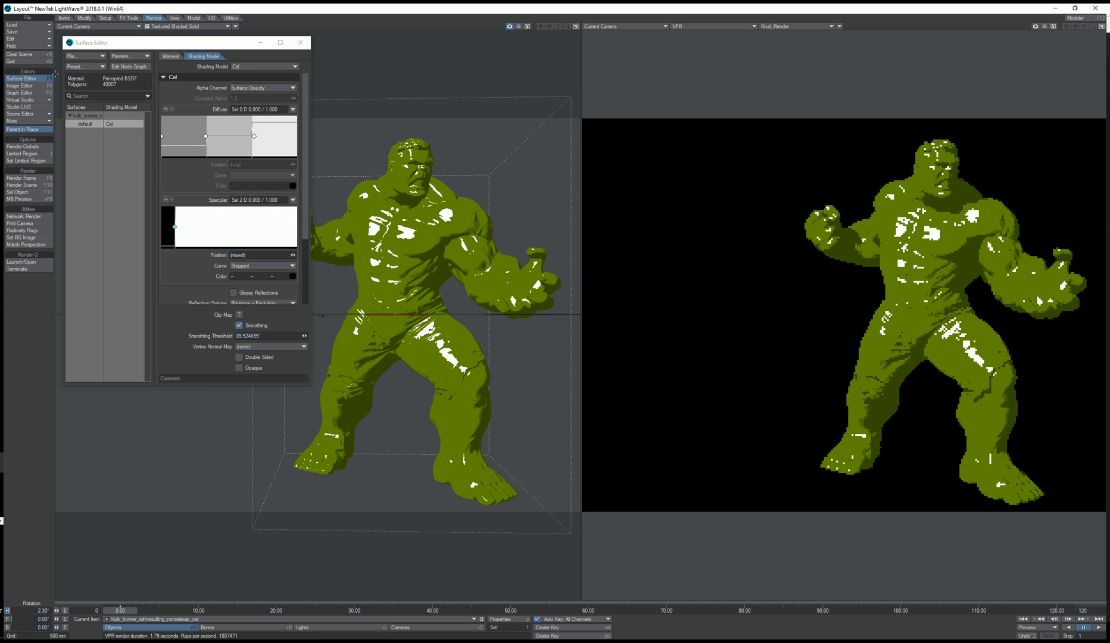
pyautogui.click(162, 139)
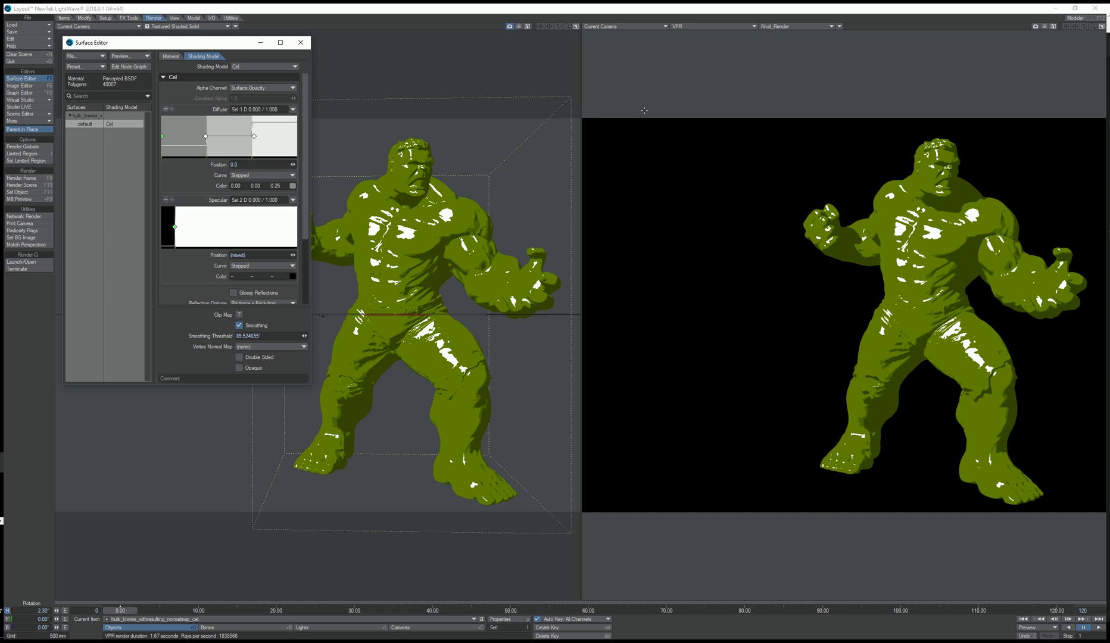
pyautogui.moveTo(405, 55)
pyautogui.mouseDown()
pyautogui.moveTo(470, 55)
pyautogui.moveTo(410, 56)
pyautogui.mouseUp()
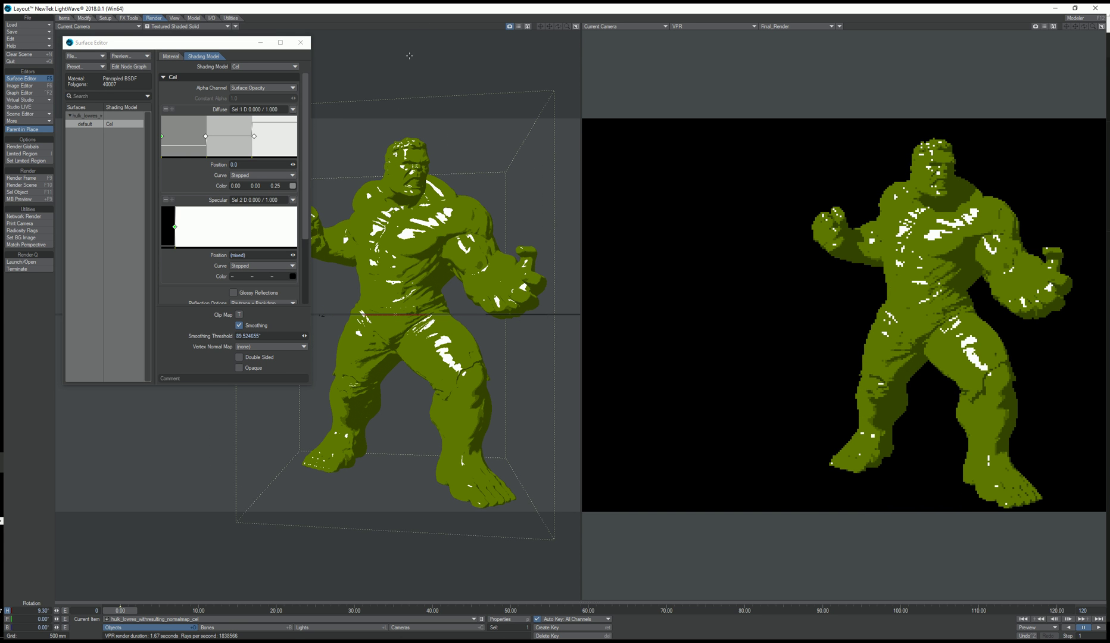
# - Select the light and rotate its heading to about 112.8°
pyautogui.click(302, 630)
pyautogui.press('t')
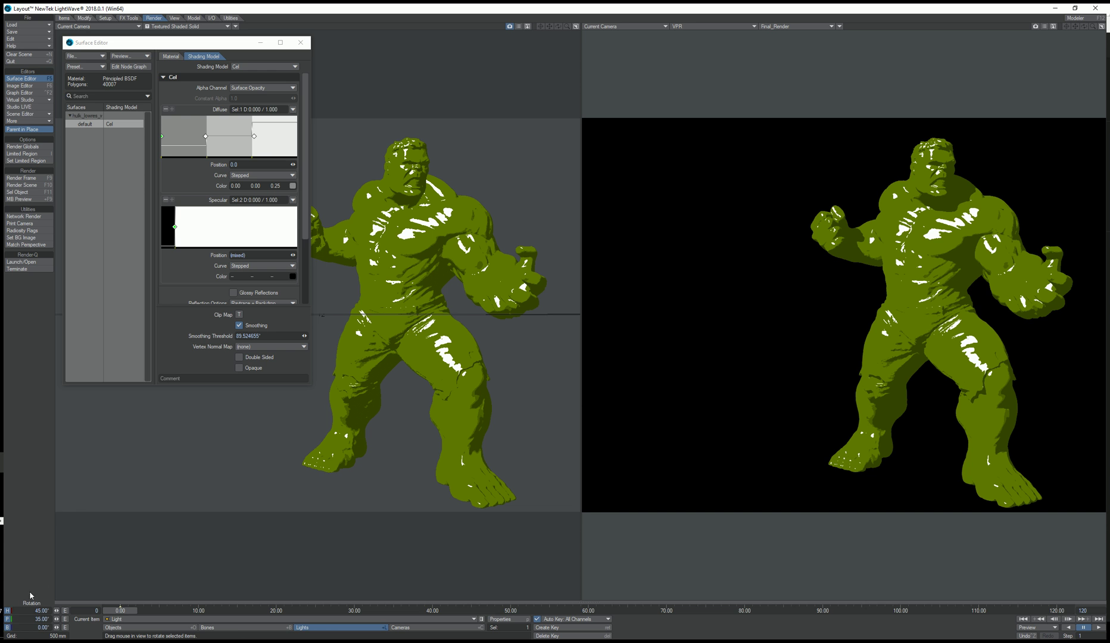
pyautogui.press('y')
pyautogui.moveTo(492, 78); pyautogui.dragTo(747, 18)
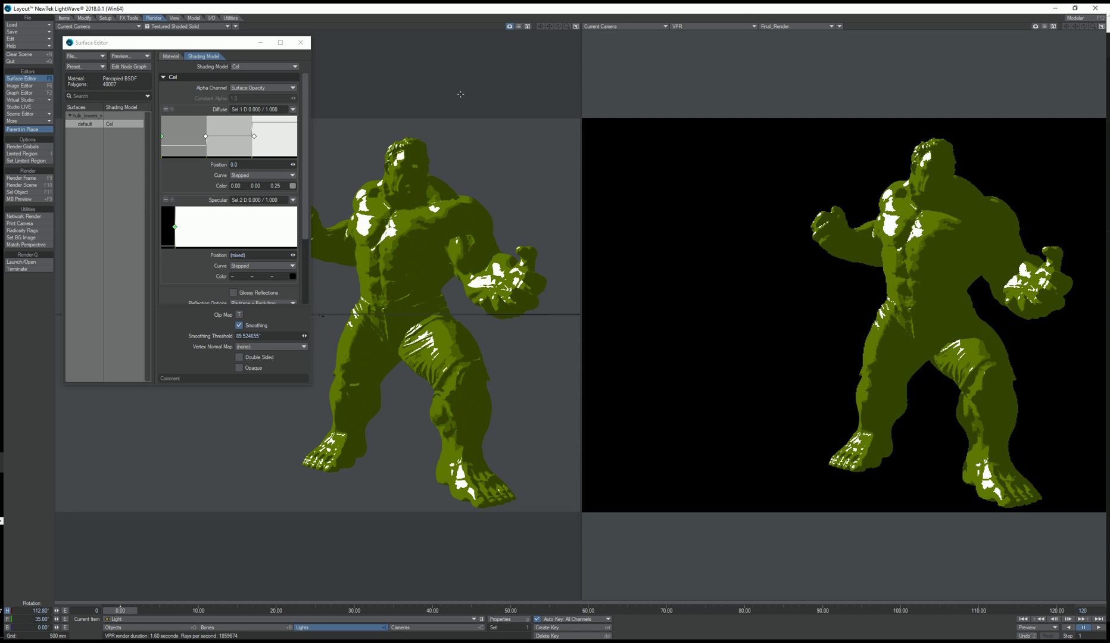
# - Make the first diffuse gradient key black by setting its colour saturation and value to 0
pyautogui.click(161, 138)
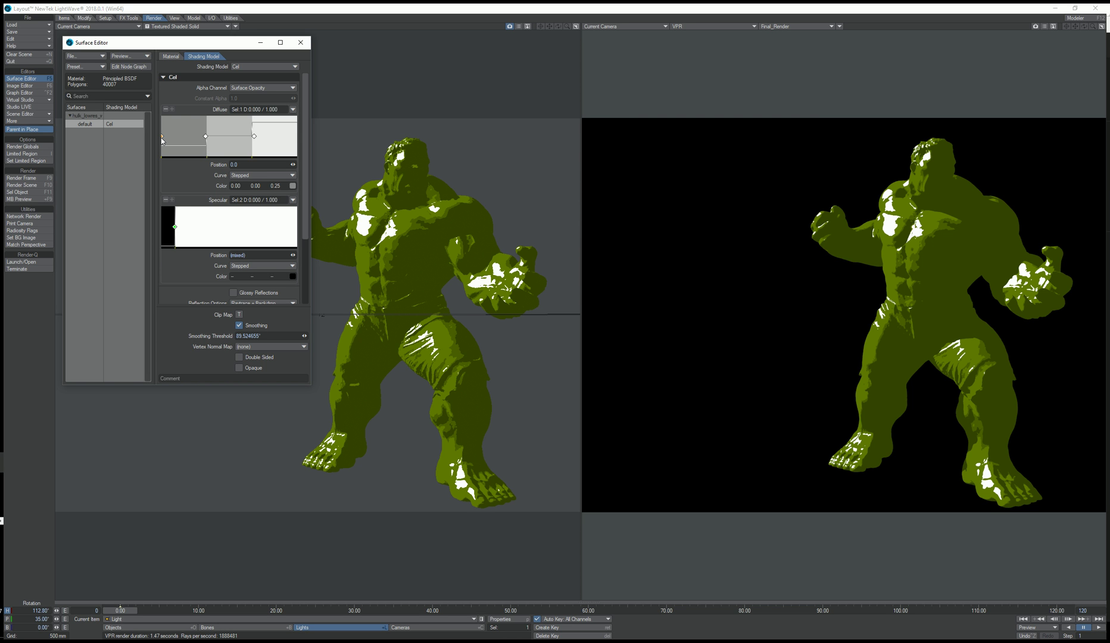
pyautogui.click(275, 187)
pyautogui.write('0')
pyautogui.press('Return')
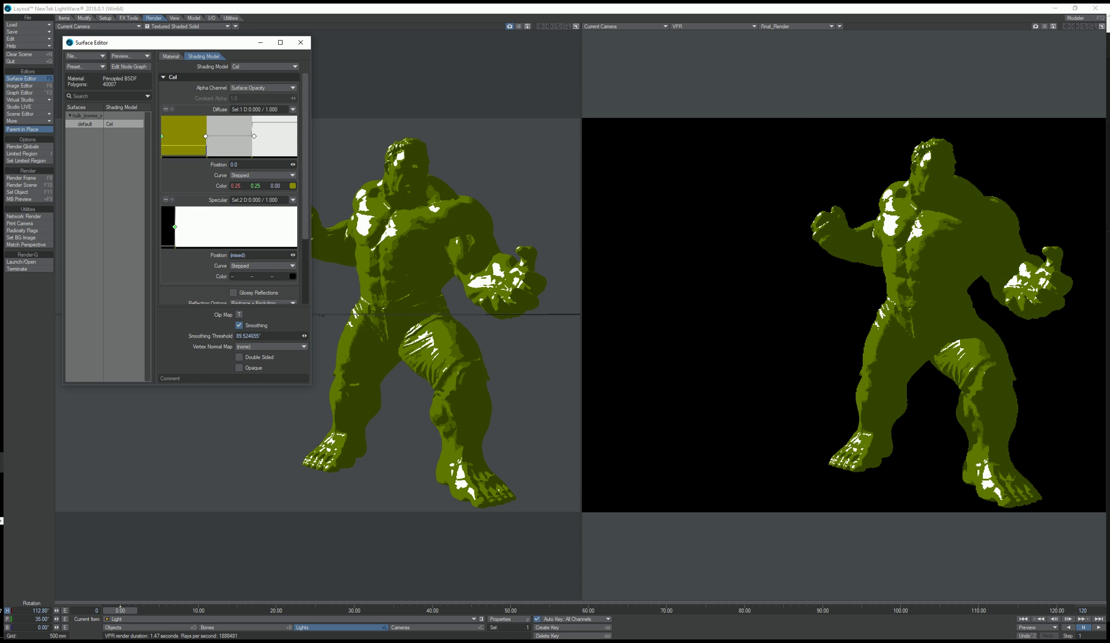
pyautogui.rightClick(260, 186)
pyautogui.click(258, 187)
pyautogui.write('00')
pyautogui.press('Return')
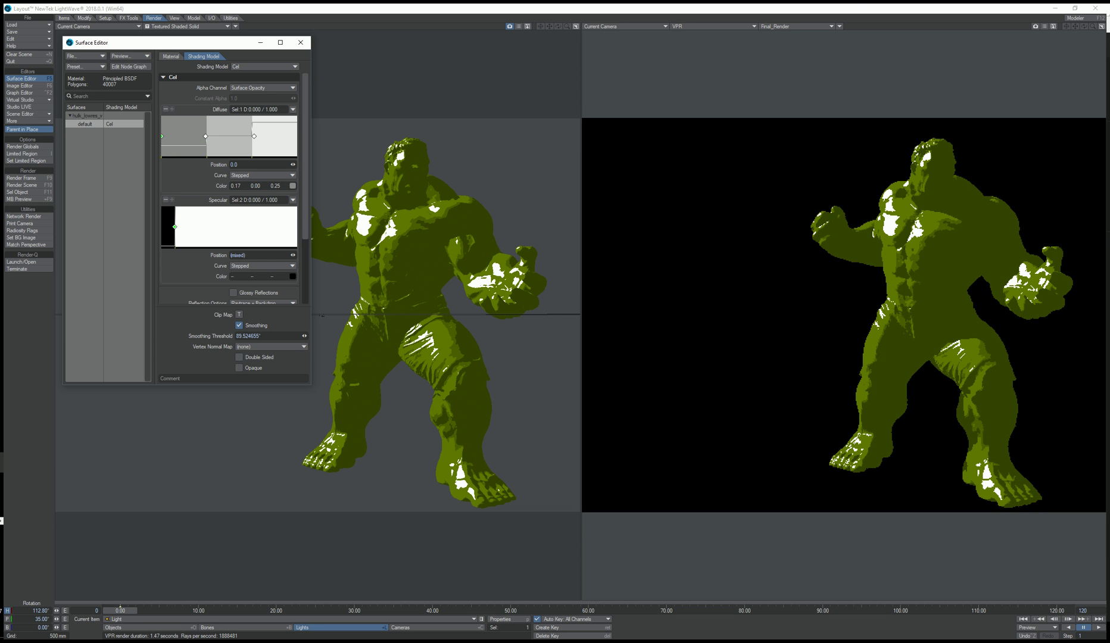
pyautogui.click(279, 186)
pyautogui.write('0')
pyautogui.press('Return')
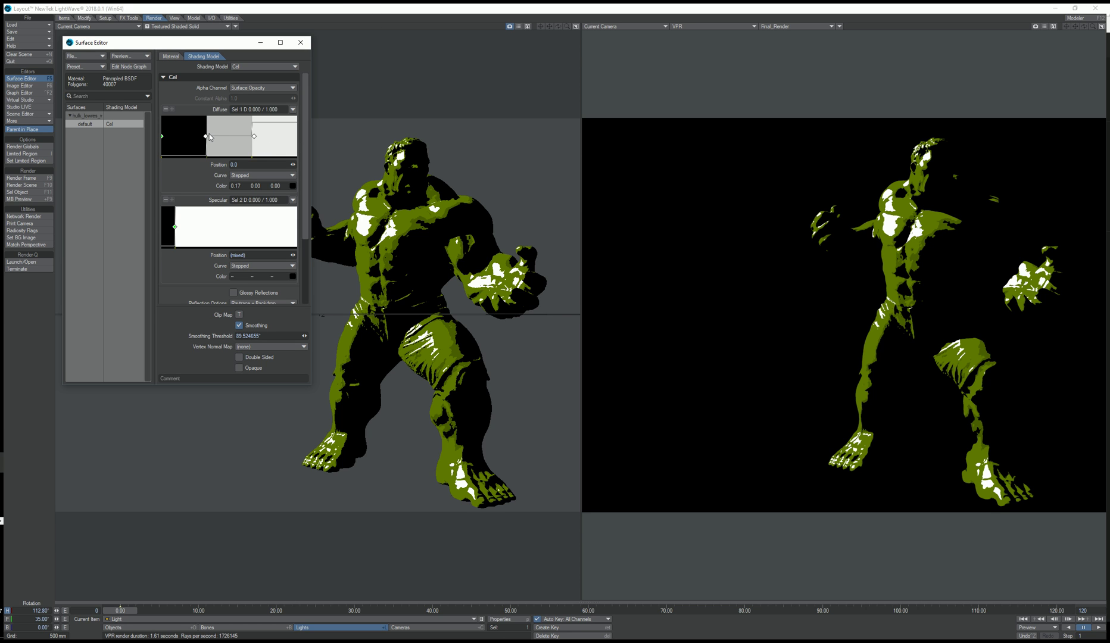
# - Move the other two diffuse keys to about 0.115 and 0.874, and rotate the light's heading to about 96.7°
pyautogui.moveTo(205, 136); pyautogui.dragTo(179, 136)
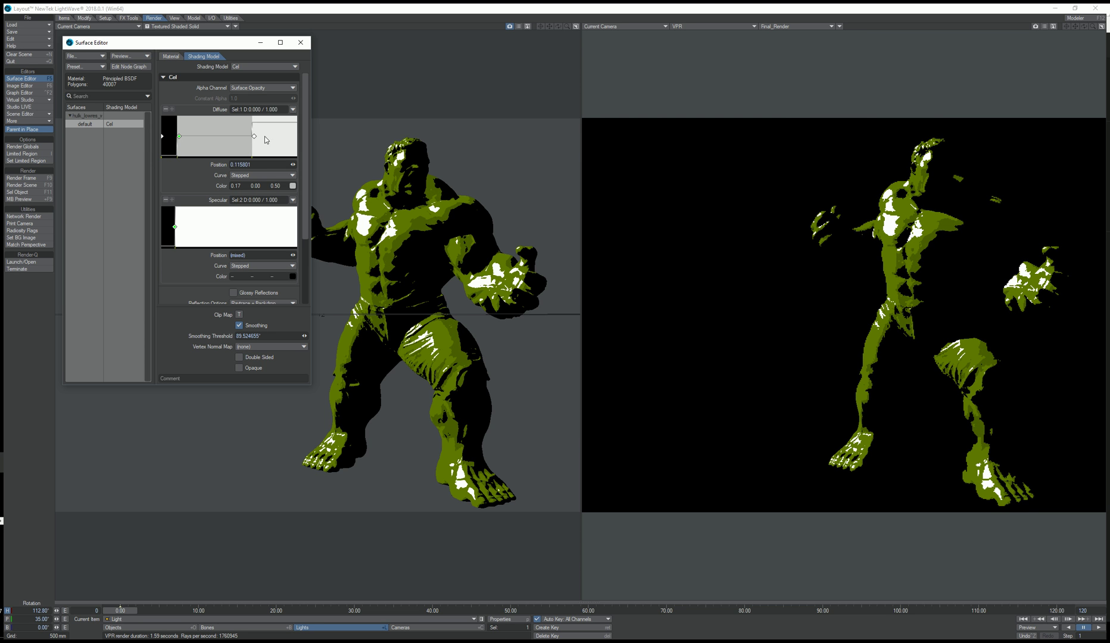
pyautogui.moveTo(255, 136); pyautogui.dragTo(282, 136)
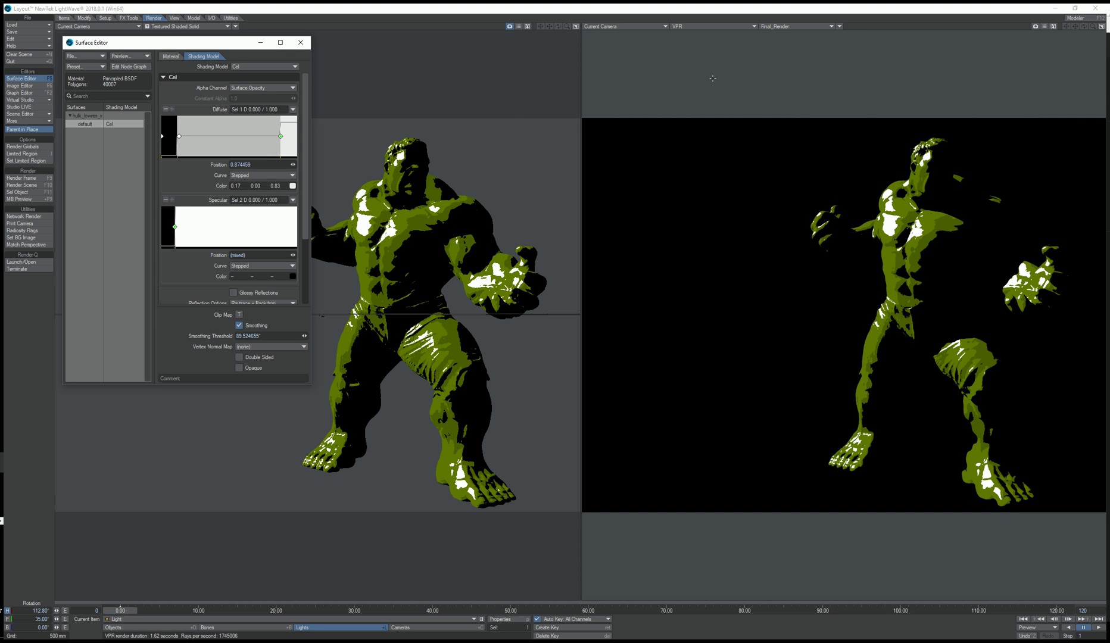
pyautogui.moveTo(512, 137)
pyautogui.mouseDown()
pyautogui.moveTo(552, 114)
pyautogui.moveTo(265, 186)
pyautogui.moveTo(612, 128)
pyautogui.moveTo(1057, 84)
pyautogui.mouseUp()
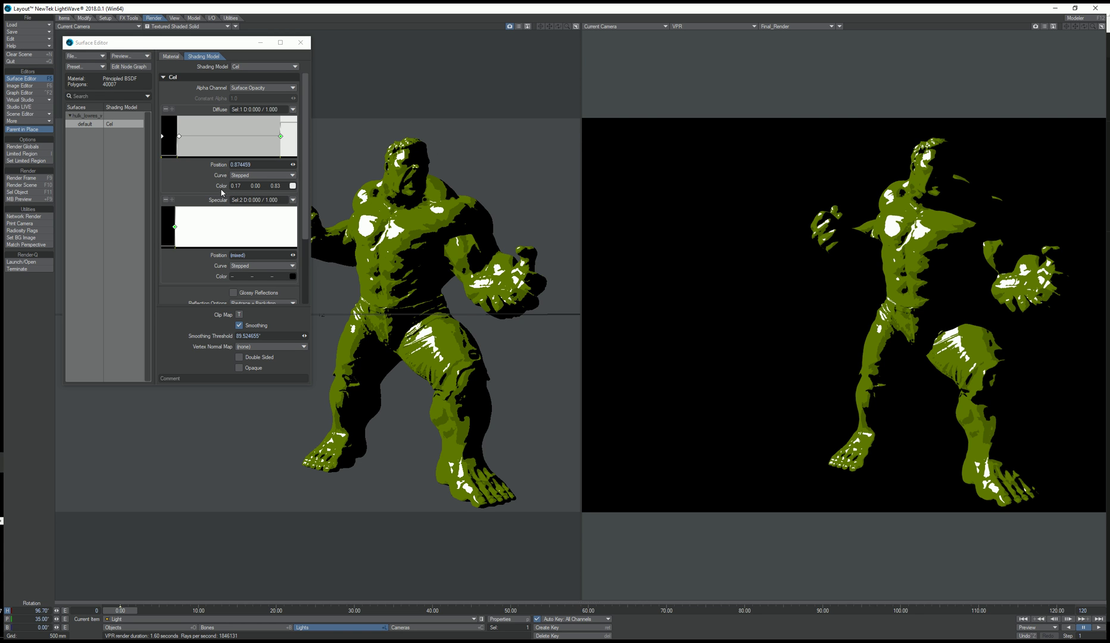
pyautogui.click(180, 136)
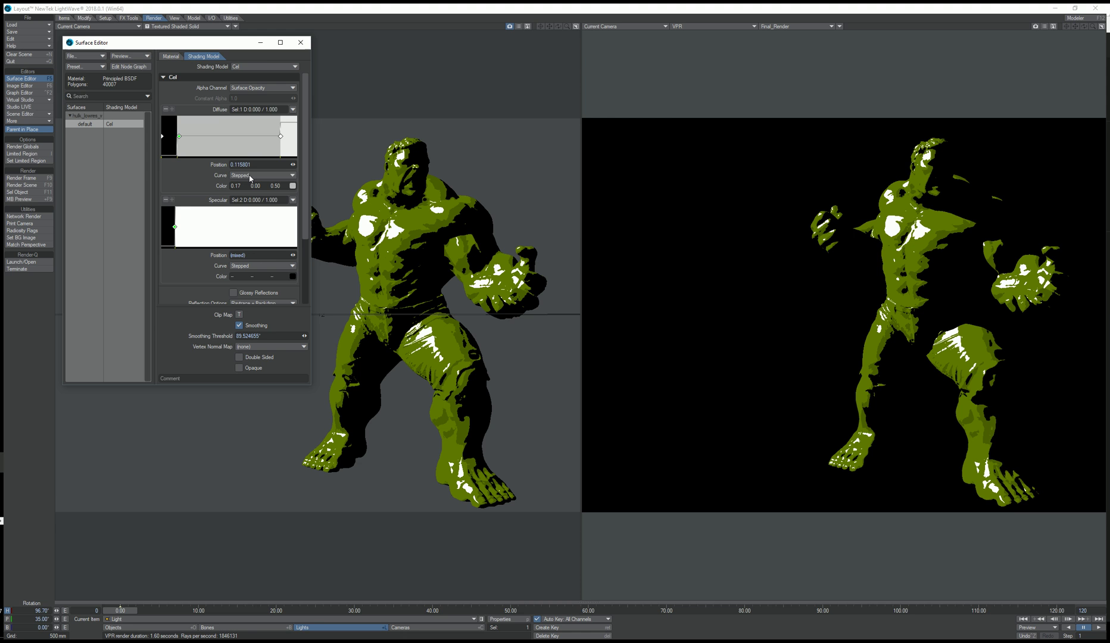
# - Try the Carpaint and Conductor materials on the surface and restore Principled BSDF
pyautogui.click(171, 57)
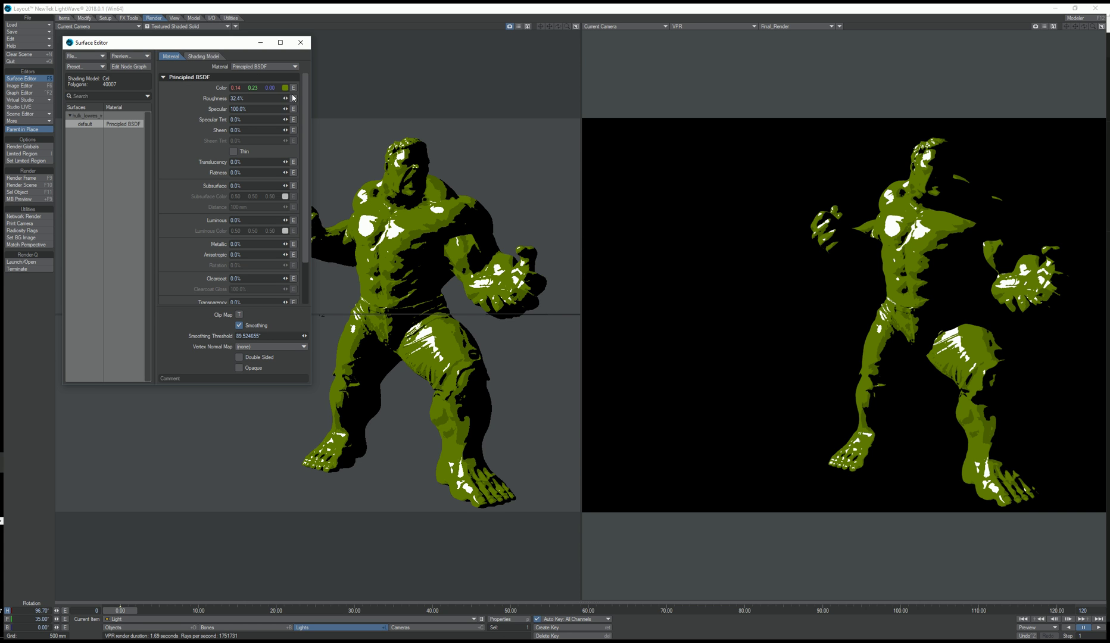
pyautogui.click(254, 69)
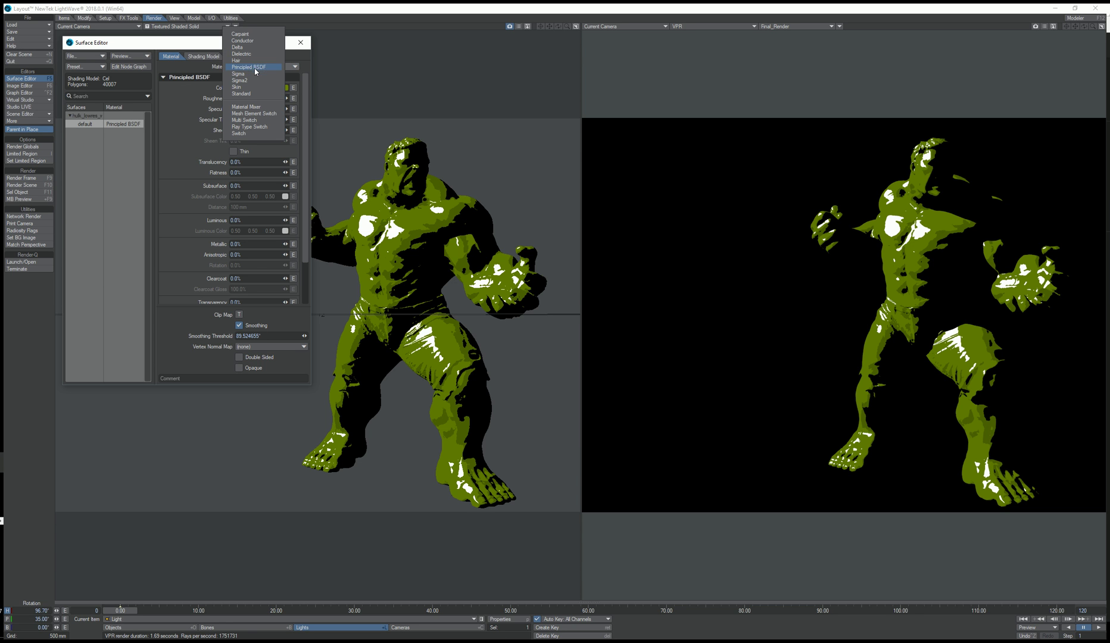
pyautogui.click(252, 35)
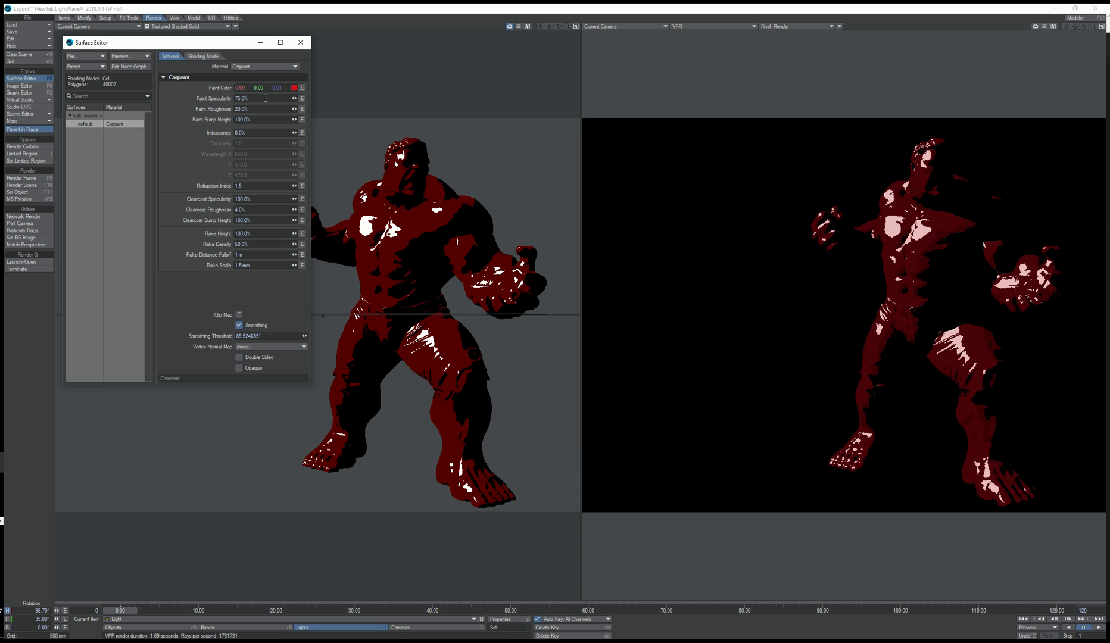
pyautogui.click(253, 67)
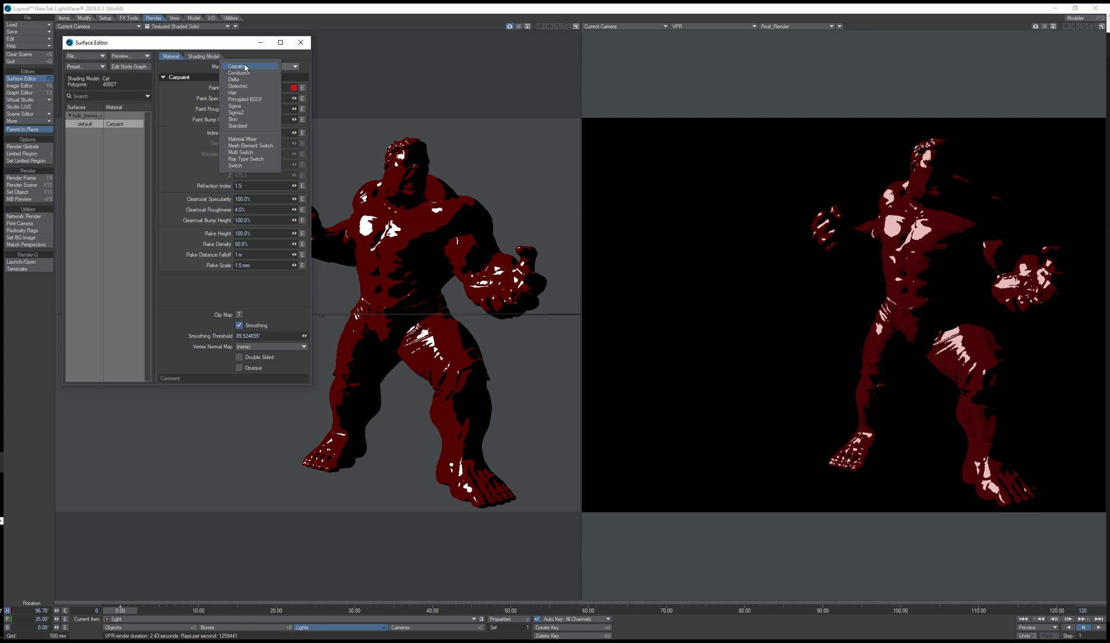
pyautogui.click(250, 73)
pyautogui.click(252, 65)
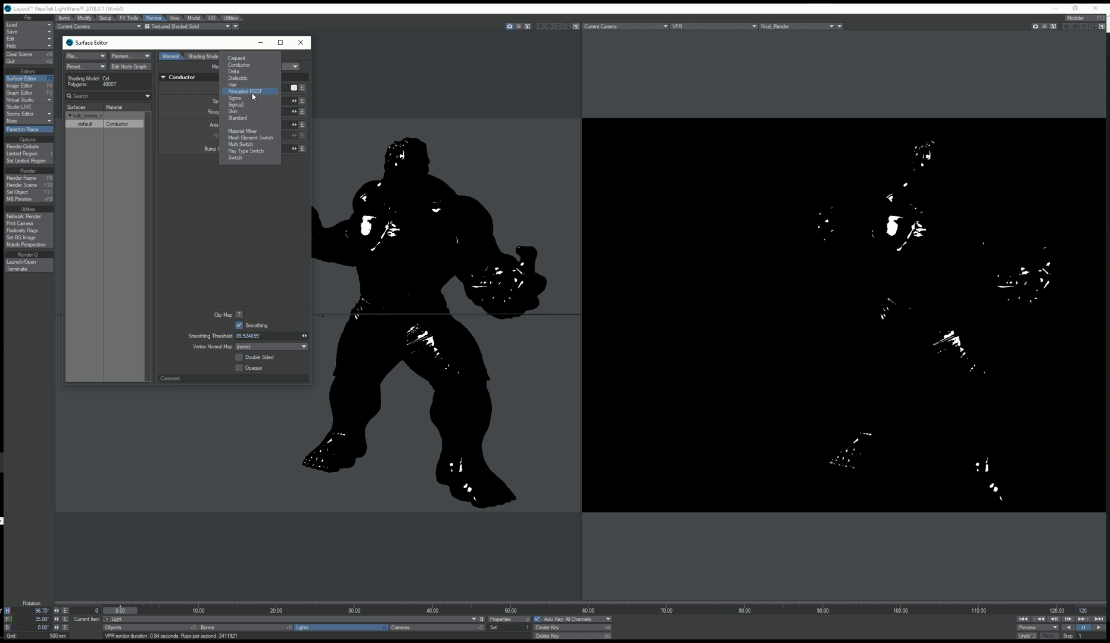
pyautogui.click(253, 93)
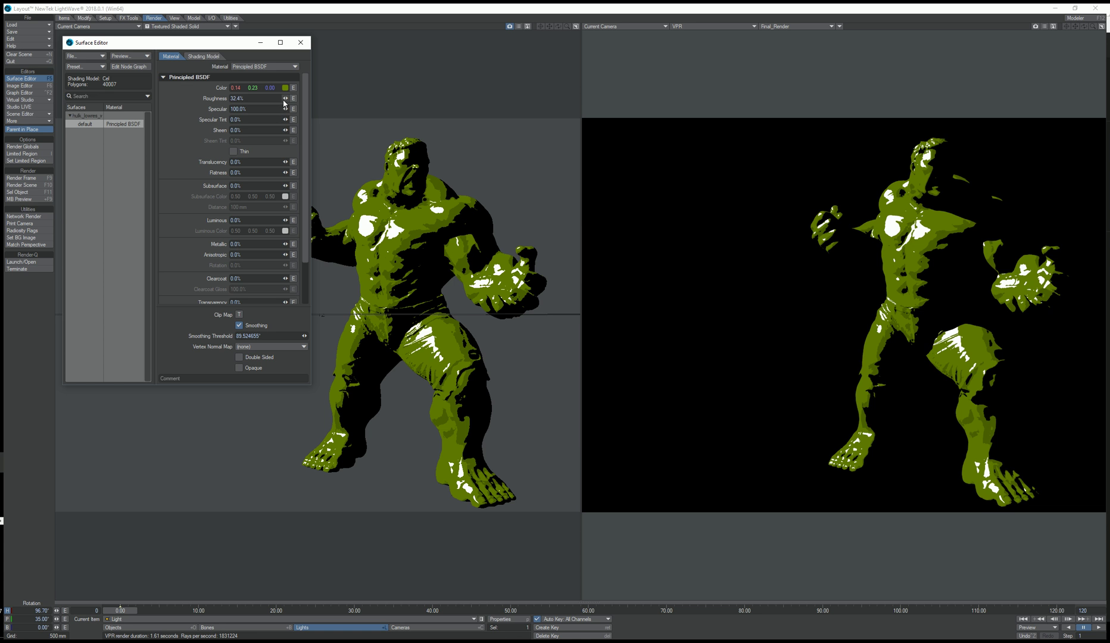
# - Lower the material's roughness to about 26.9% and brighten its base colour to about 0.14, 0.25, 0.00
pyautogui.moveTo(285, 98)
pyautogui.mouseDown()
pyautogui.moveTo(271, 98)
pyautogui.moveTo(309, 98)
pyautogui.moveTo(208, 110)
pyautogui.moveTo(285, 110)
pyautogui.mouseUp()
pyautogui.rightClick(253, 89)
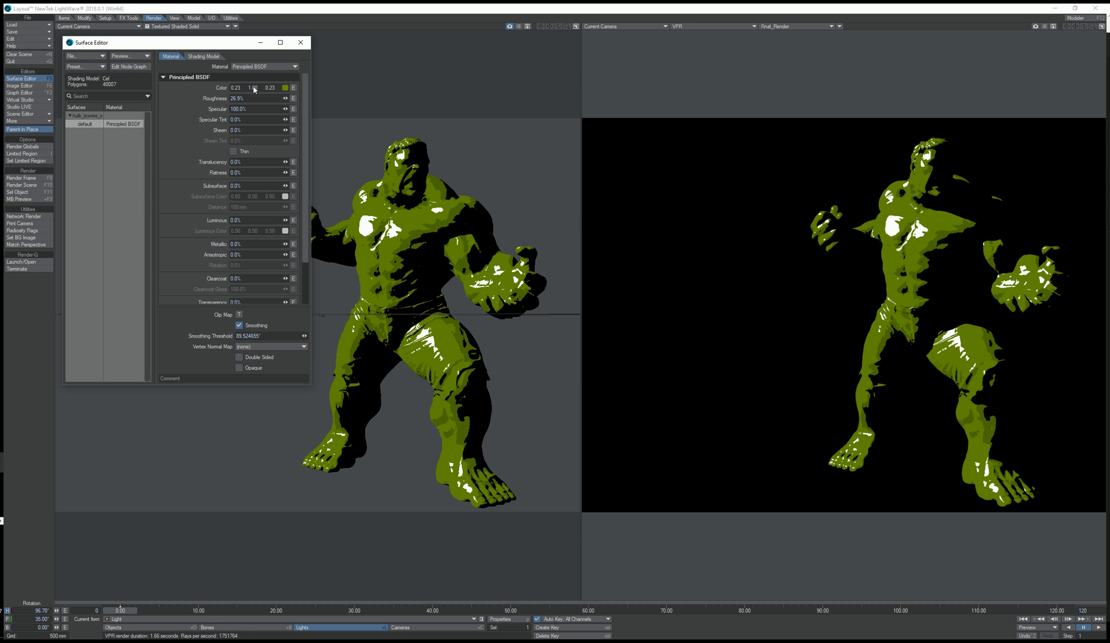
pyautogui.rightClick(253, 89)
pyautogui.moveTo(252, 89); pyautogui.dragTo(262, 86)
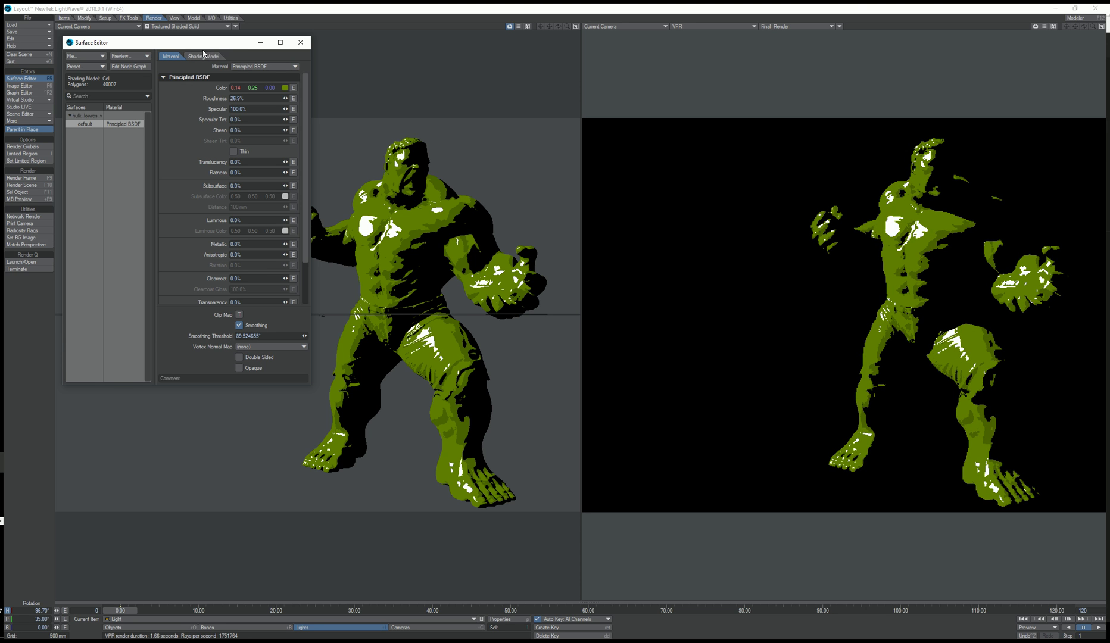
# - In the surface's node graph, delete the Conductor and Carpaint nodes and connect the Image node's Color output to the Principled BSDF Color
pyautogui.click(130, 67)
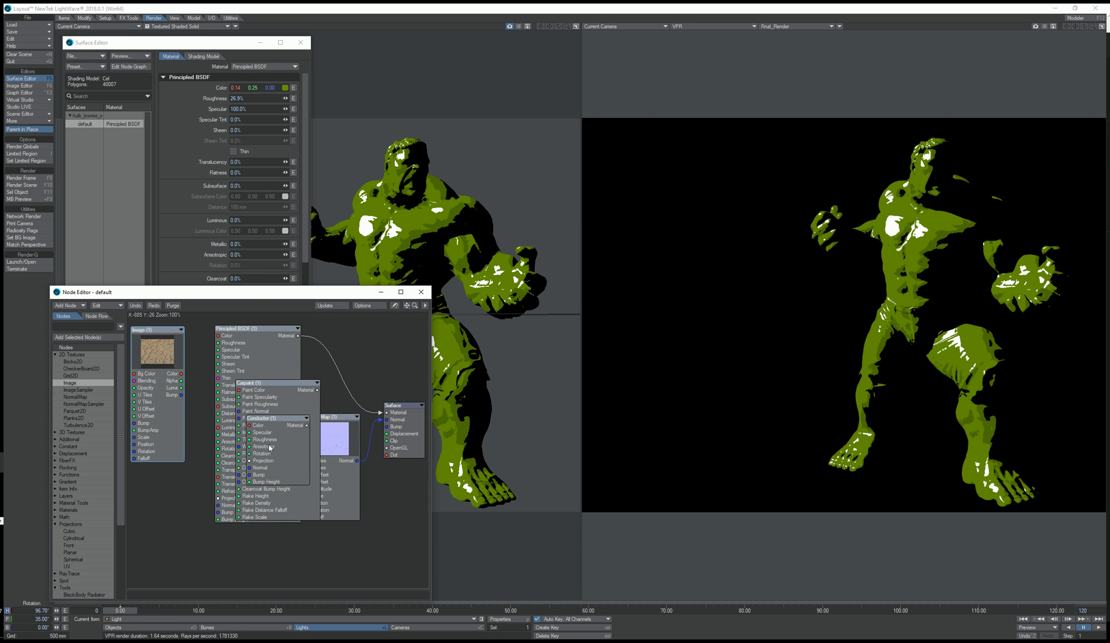
pyautogui.moveTo(269, 448); pyautogui.dragTo(250, 519)
pyautogui.press('Delete')
pyautogui.moveTo(302, 405); pyautogui.dragTo(263, 479)
pyautogui.press('Delete')
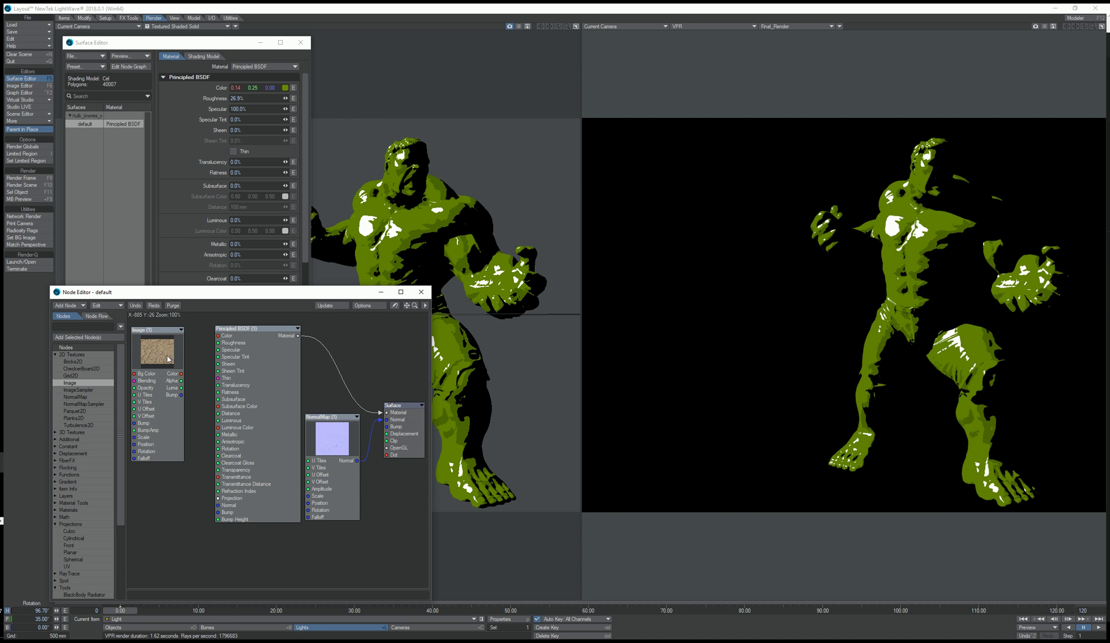
pyautogui.moveTo(181, 375); pyautogui.dragTo(215, 337)
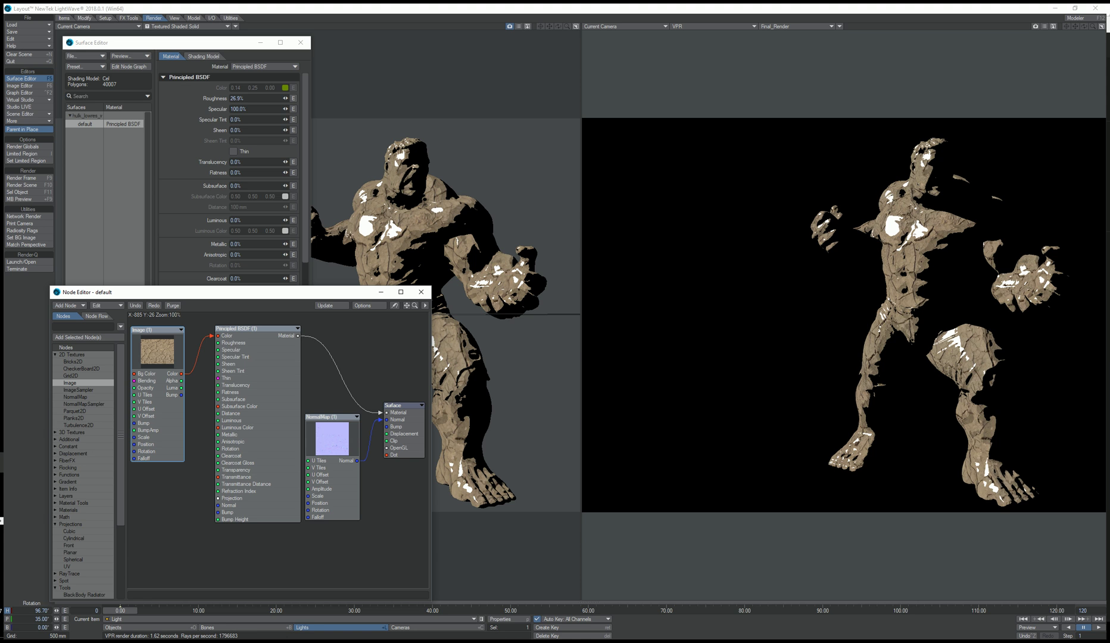
# - In the Cel shading settings, move the middle diffuse key to about 0.142 and tint it reddish, about 0.50, 0.28, 0.28
pyautogui.click(178, 94)
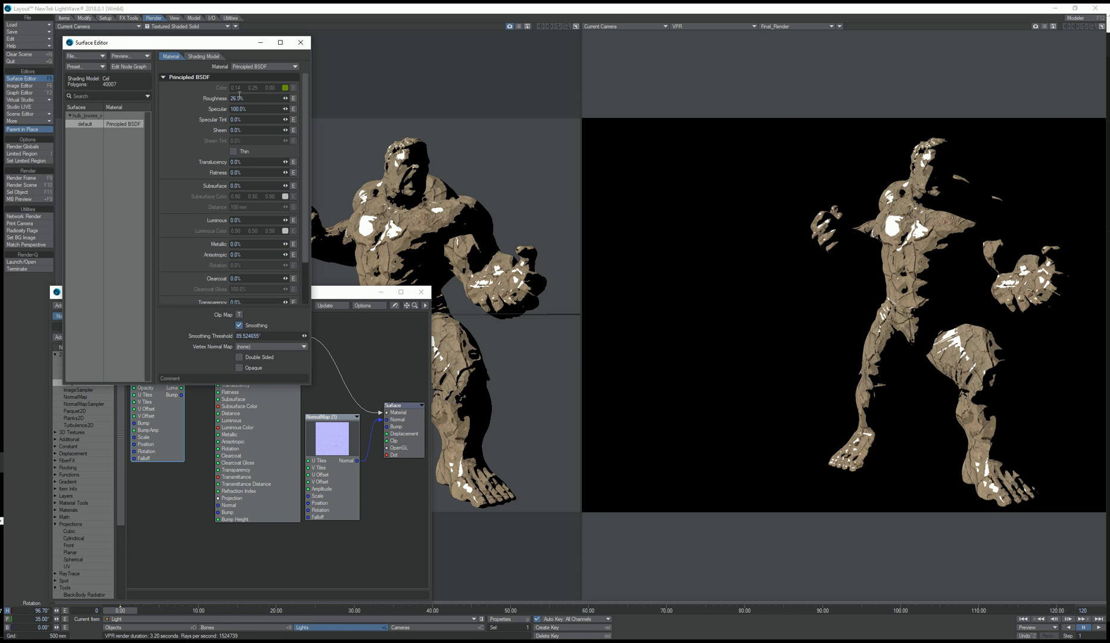
pyautogui.click(203, 56)
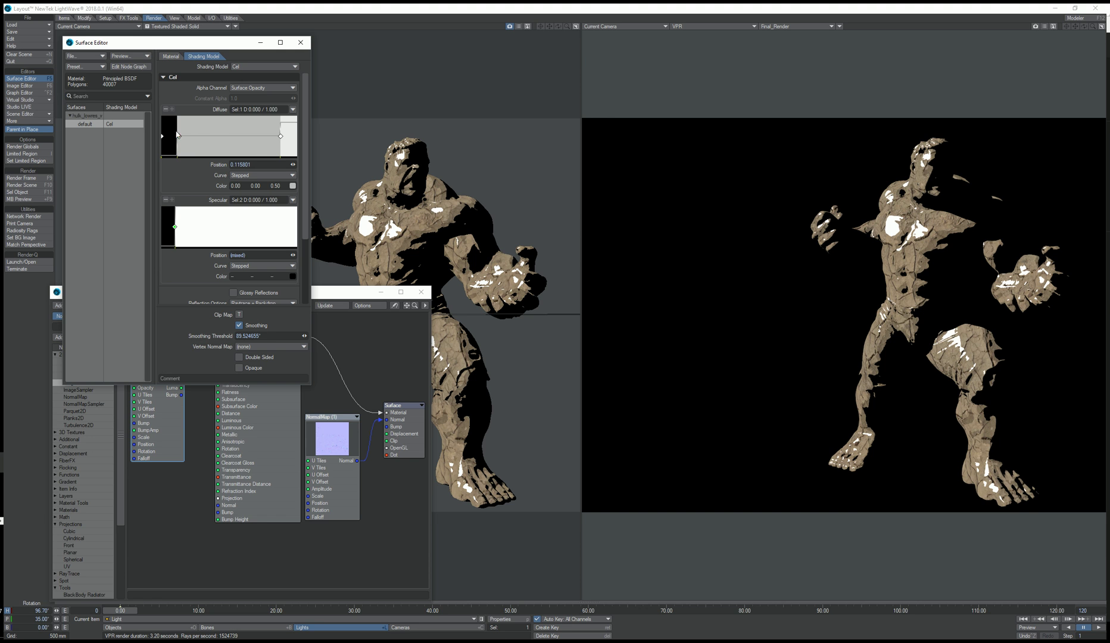
pyautogui.moveTo(181, 136); pyautogui.dragTo(183, 135)
pyautogui.rightClick(260, 185)
pyautogui.moveTo(255, 187)
pyautogui.mouseDown()
pyautogui.moveTo(243, 186)
pyautogui.moveTo(261, 186)
pyautogui.mouseUp()
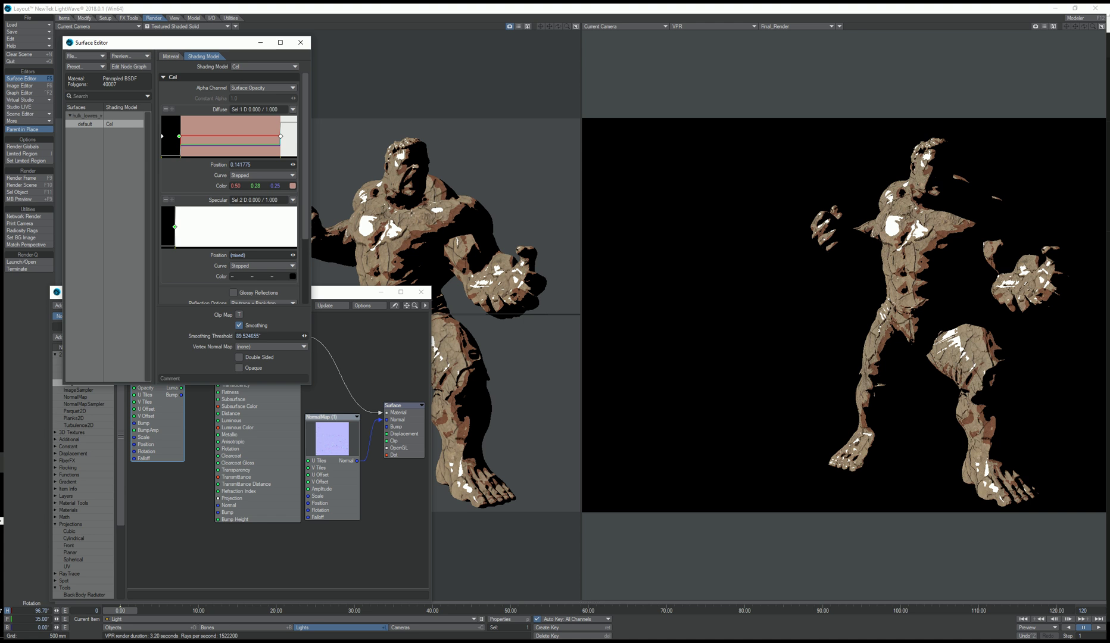
# - Try Linear and Hermite interpolation on the last diffuse key and set its curve to Bezier
pyautogui.click(279, 137)
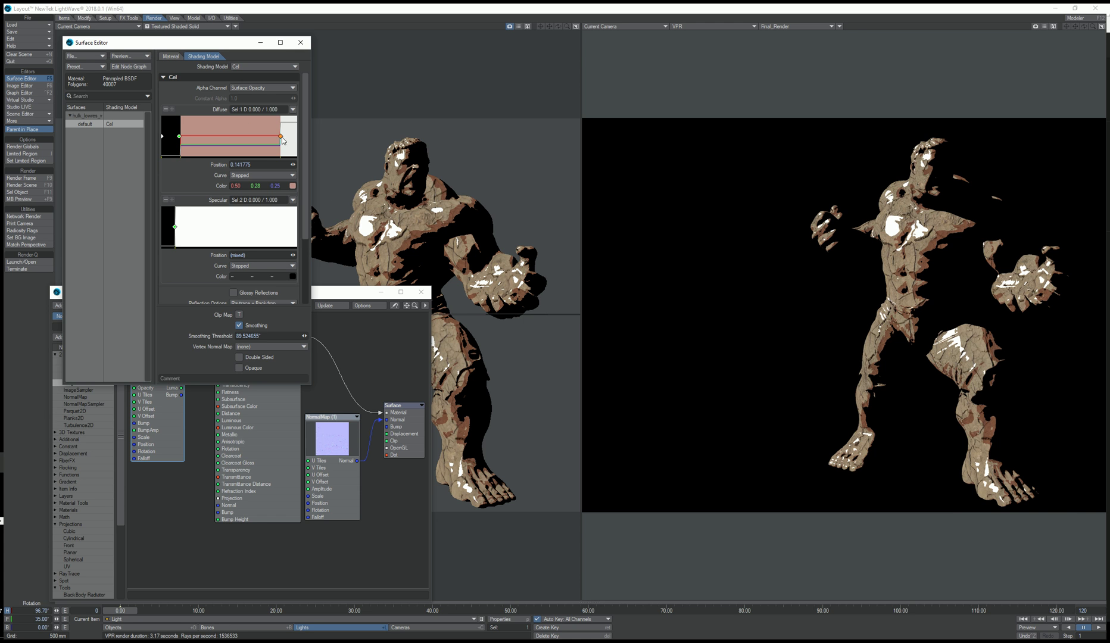
pyautogui.click(250, 176)
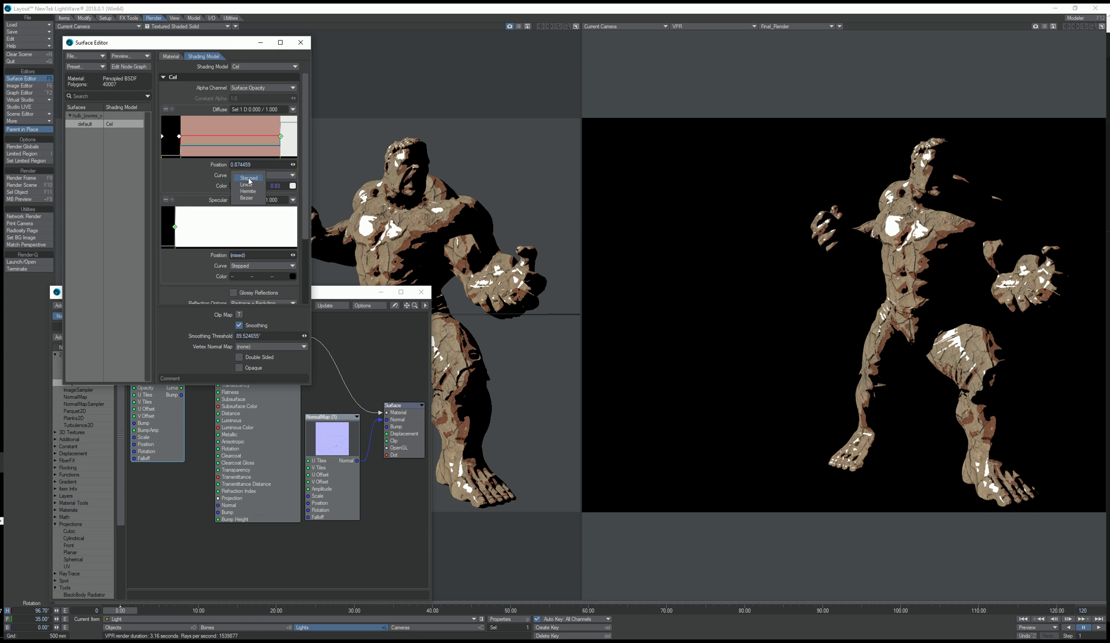
pyautogui.click(250, 189)
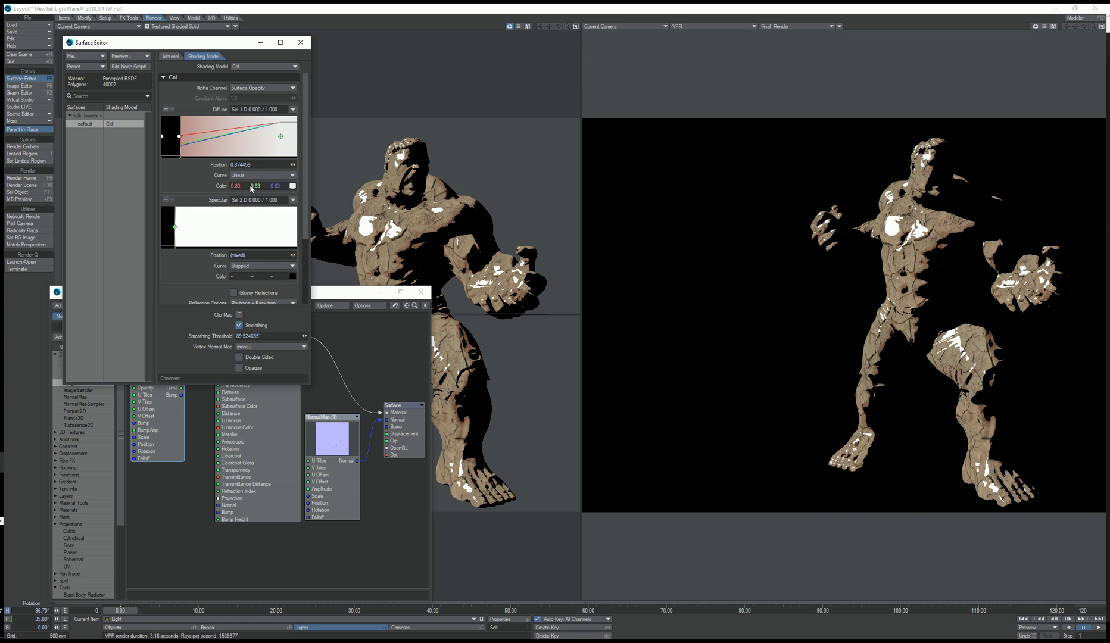
pyautogui.click(253, 175)
pyautogui.click(256, 183)
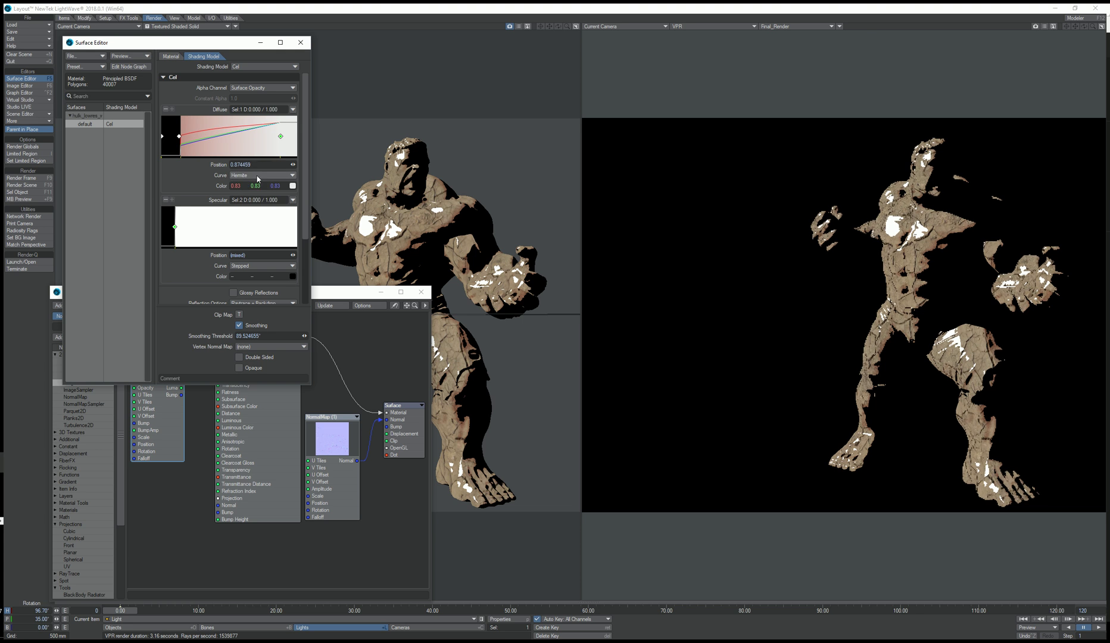
pyautogui.click(256, 176)
pyautogui.click(257, 182)
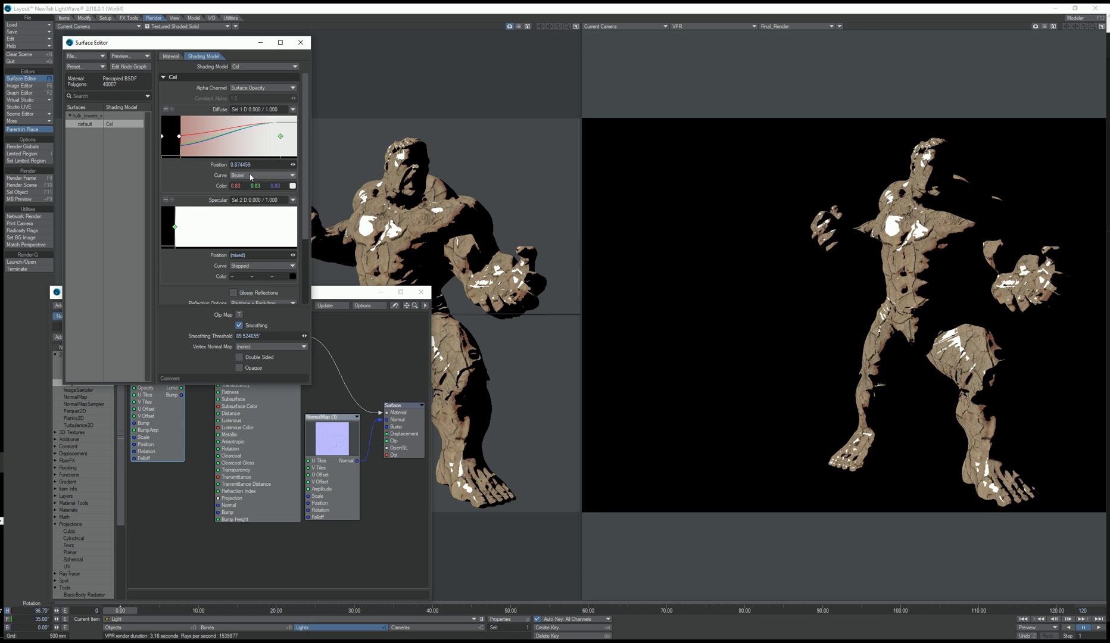
# - Set the curve of the last diffuse key in the Cel shading model to Stepped
pyautogui.click(251, 176)
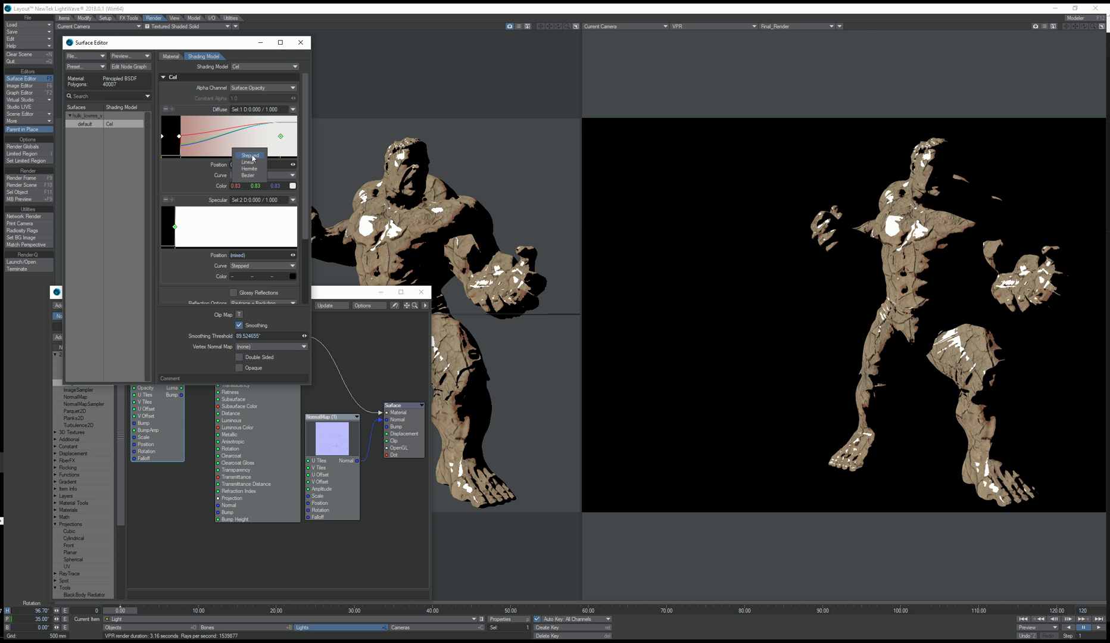
pyautogui.click(250, 156)
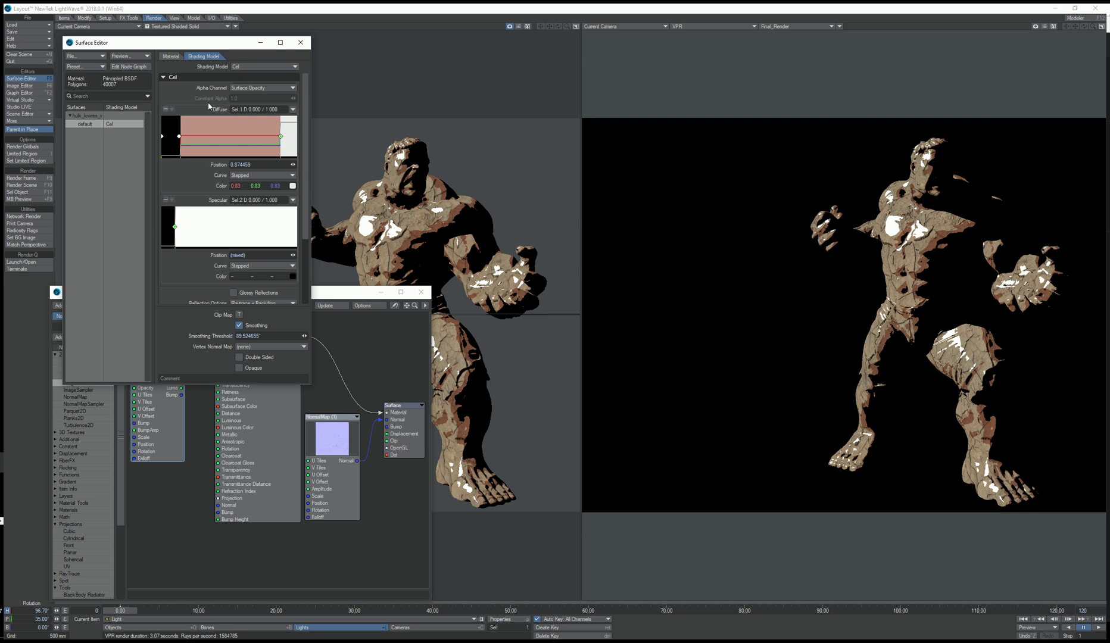
# - Rearrange the surface's nodes, connect the Image node to the Principled BSDF Roughness and Specular inputs, and close the node graph
pyautogui.click(171, 56)
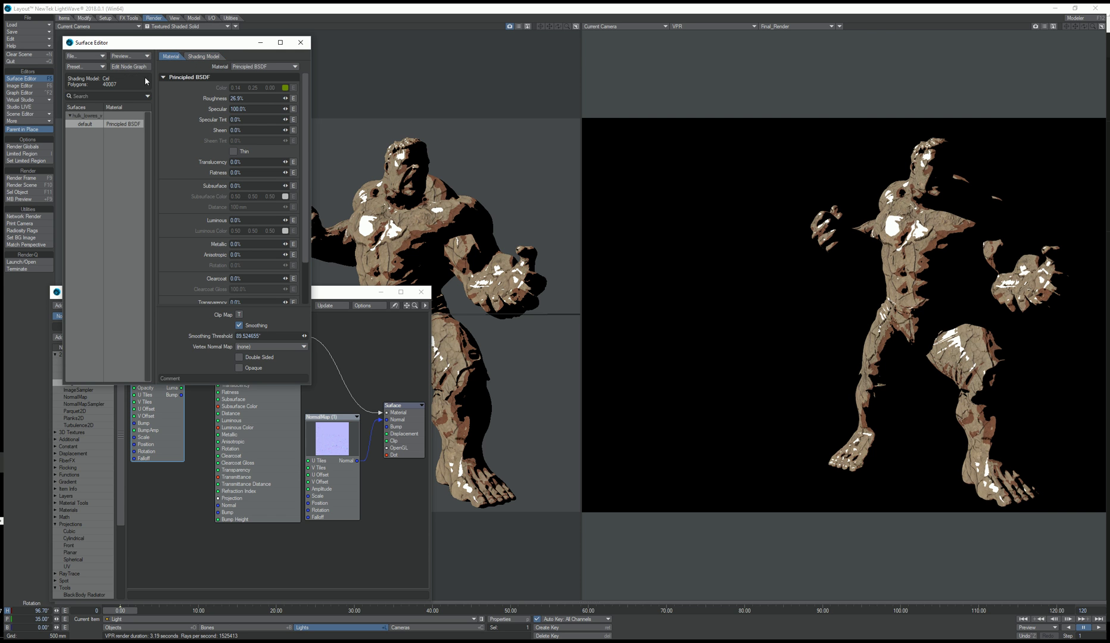
pyautogui.click(324, 294)
pyautogui.moveTo(332, 436); pyautogui.dragTo(336, 461)
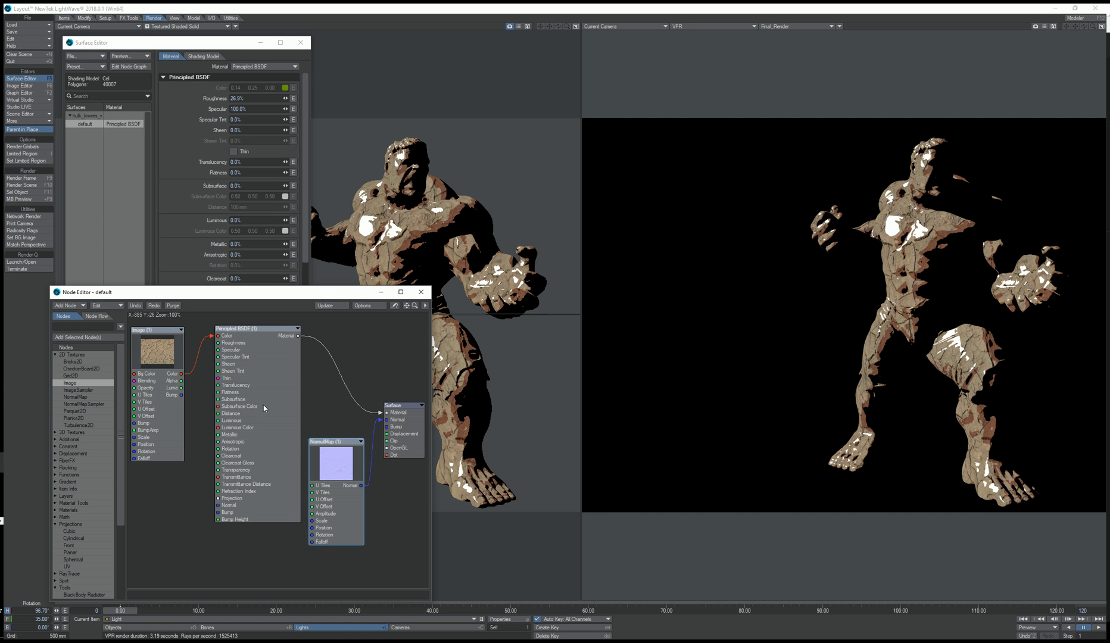
pyautogui.moveTo(257, 399); pyautogui.dragTo(258, 399)
pyautogui.moveTo(176, 397); pyautogui.dragTo(172, 396)
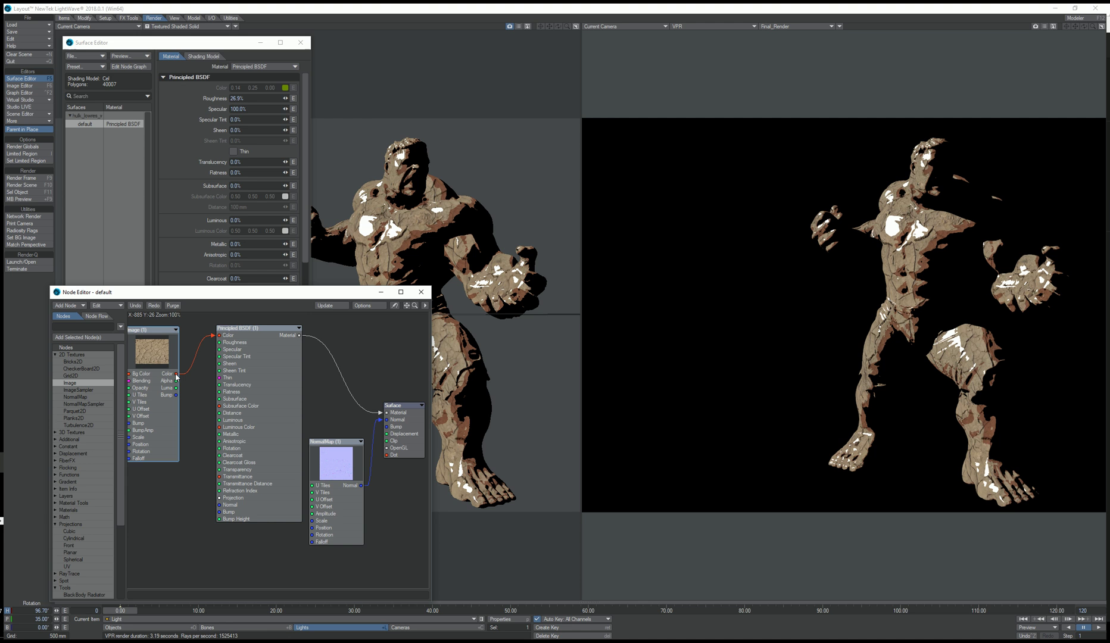
pyautogui.moveTo(176, 381); pyautogui.dragTo(229, 344)
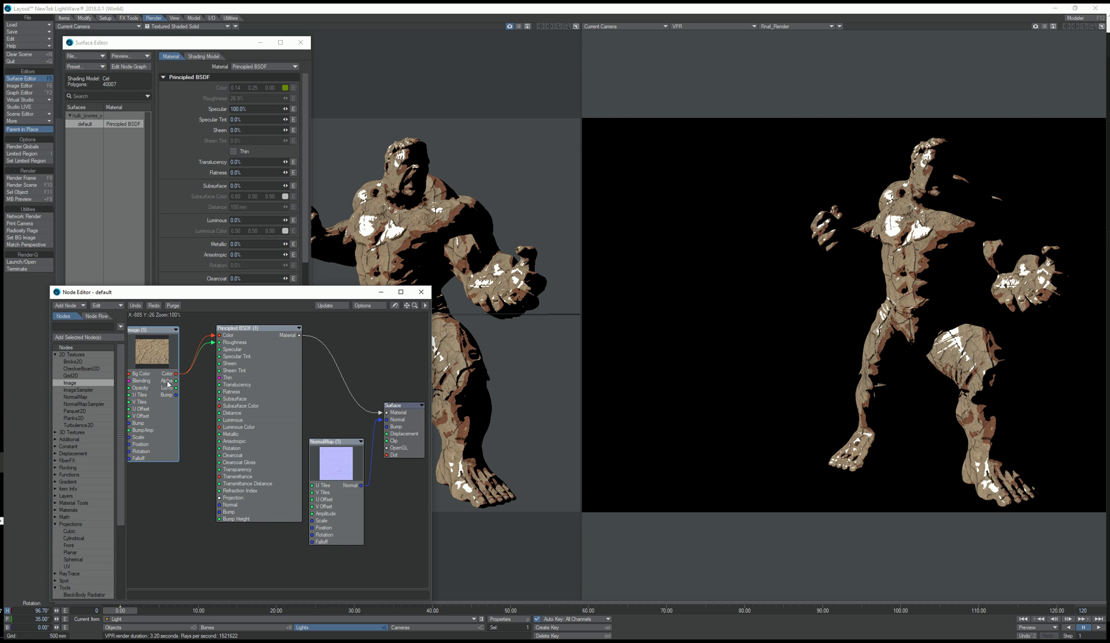
pyautogui.moveTo(176, 387); pyautogui.dragTo(232, 351)
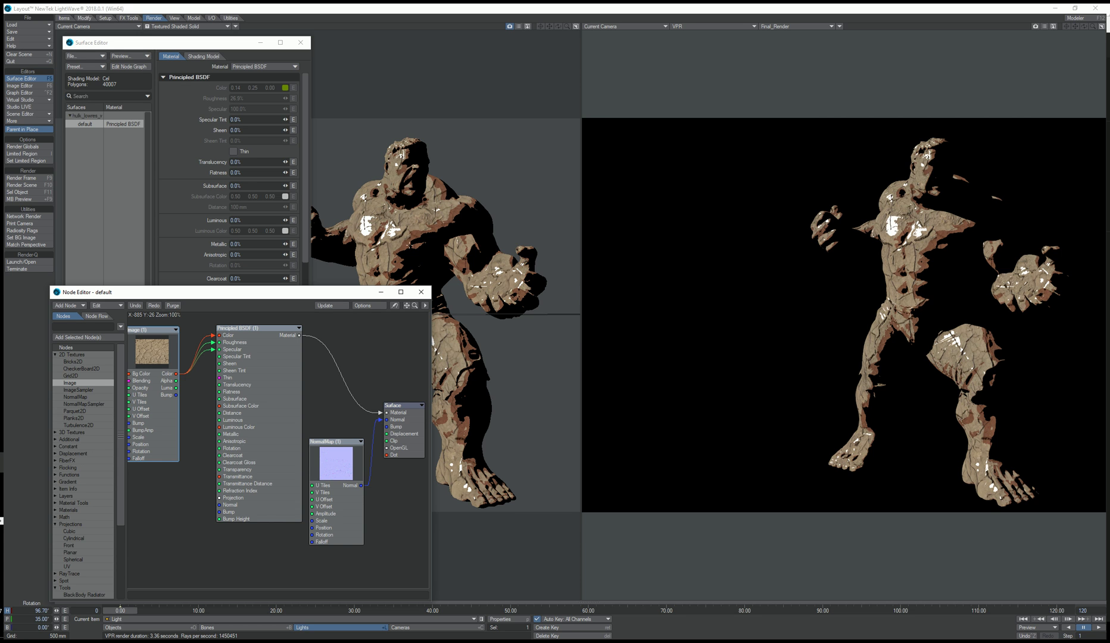
pyautogui.click(422, 293)
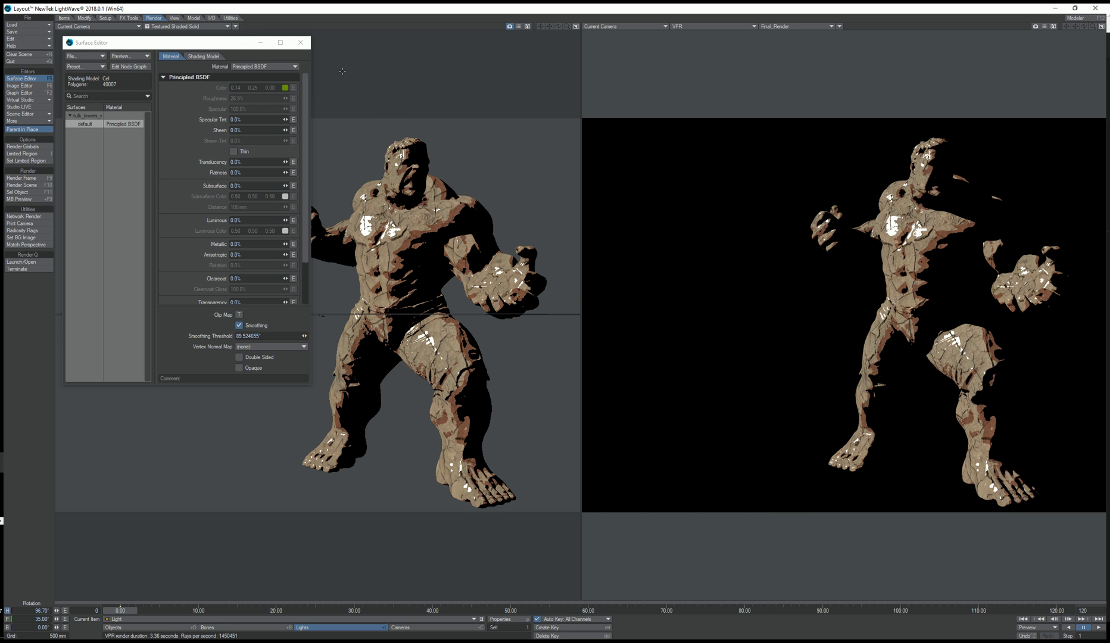
# - Switch the viewport layout to Single and set the camera view to VPR rendering
pyautogui.press('d')
pyautogui.click(925, 66)
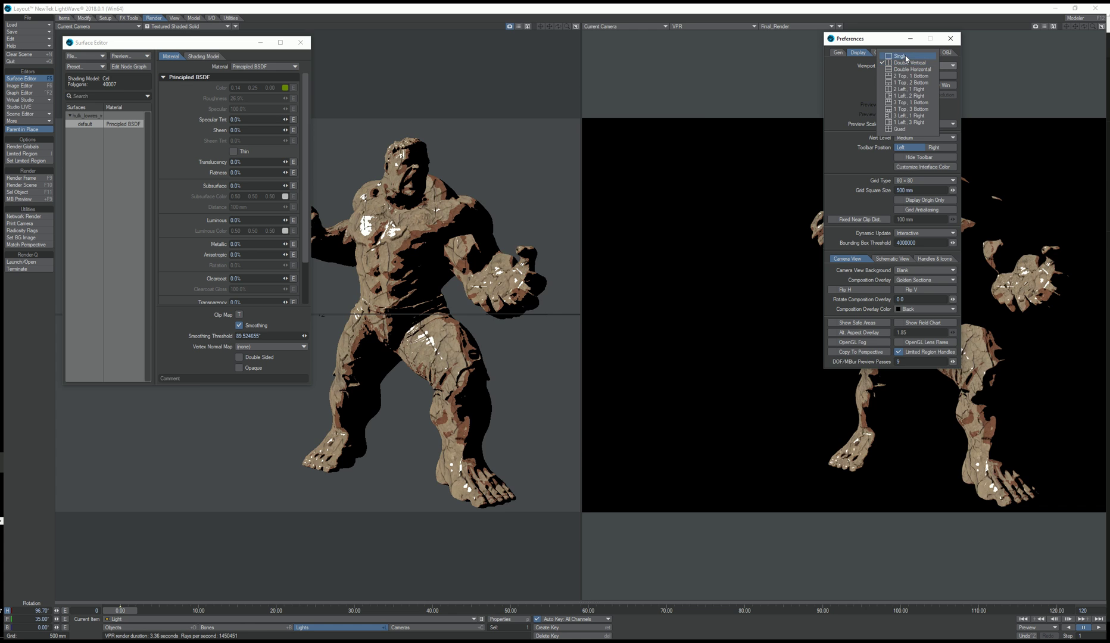
pyautogui.click(908, 55)
pyautogui.click(951, 38)
pyautogui.click(180, 26)
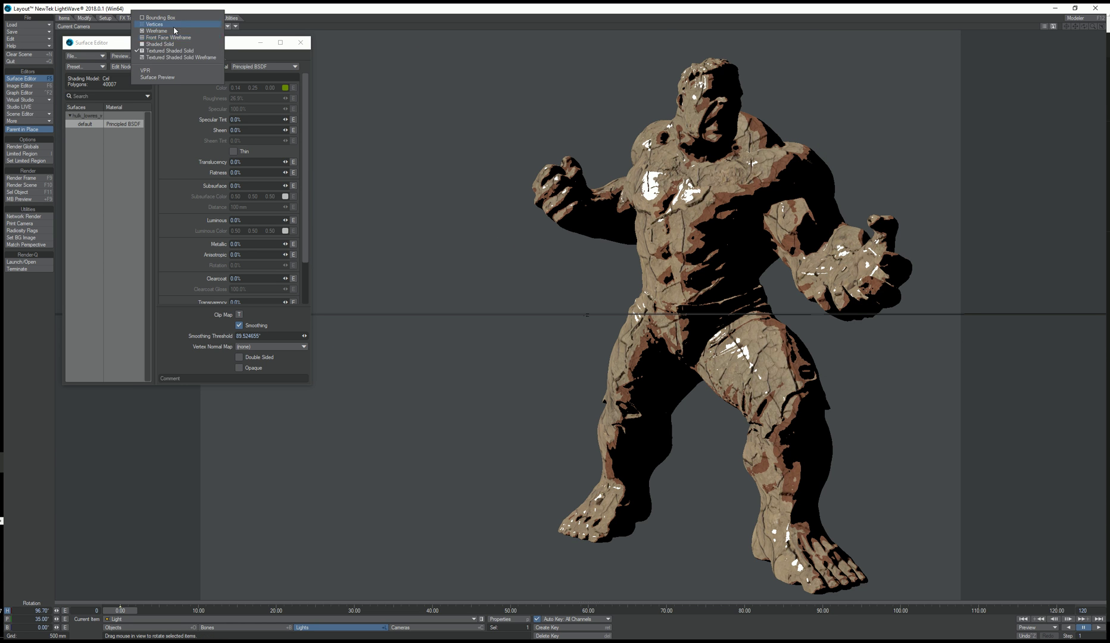
pyautogui.click(162, 71)
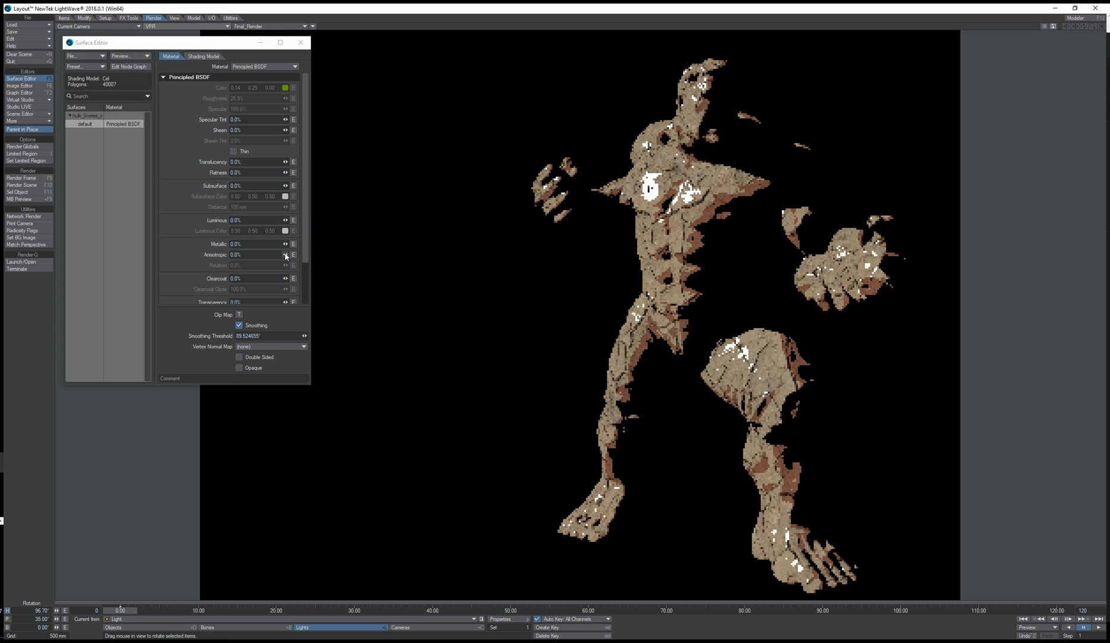
# - Raise the material's Anisotropic value to 100% and rotate the Hulk object's heading to about -357.2°
pyautogui.moveTo(285, 254); pyautogui.dragTo(380, 254)
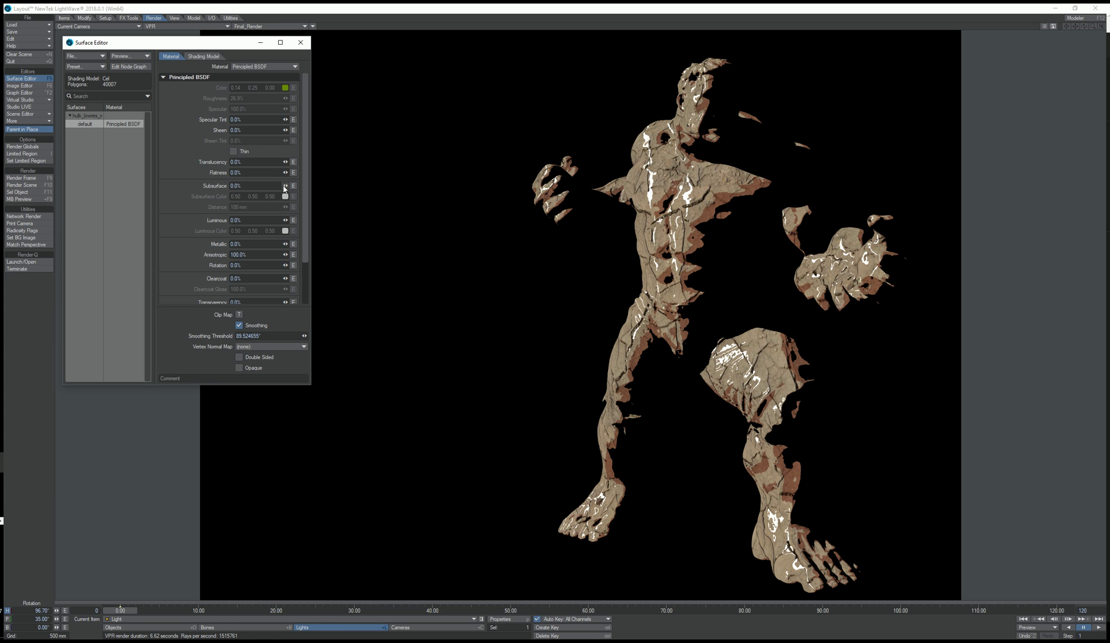
pyautogui.click(121, 632)
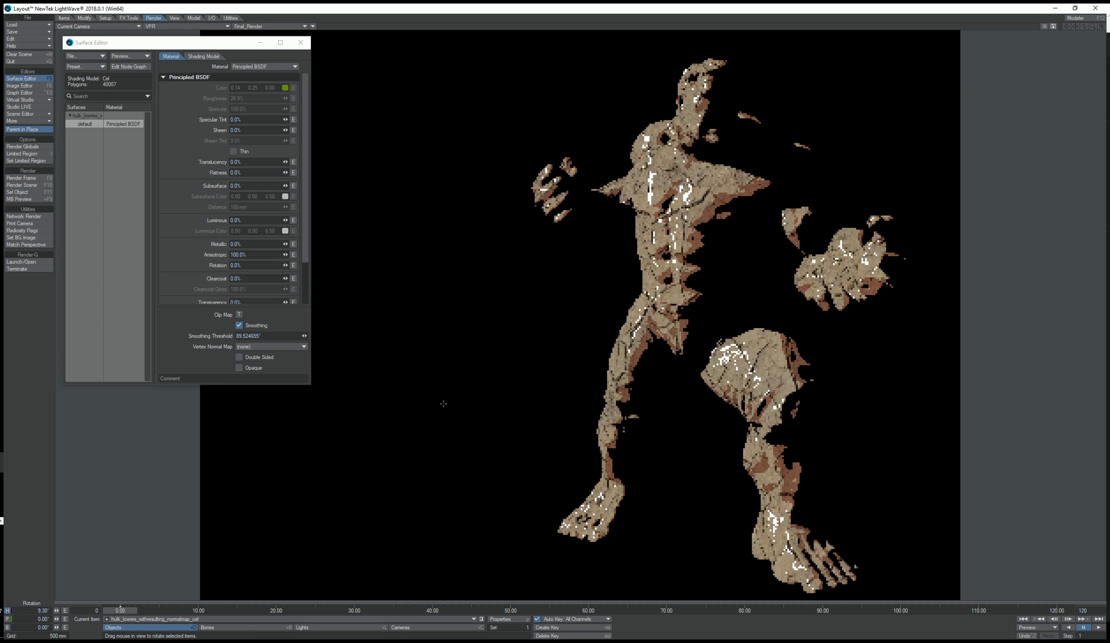
pyautogui.moveTo(444, 404); pyautogui.dragTo(344, 294)
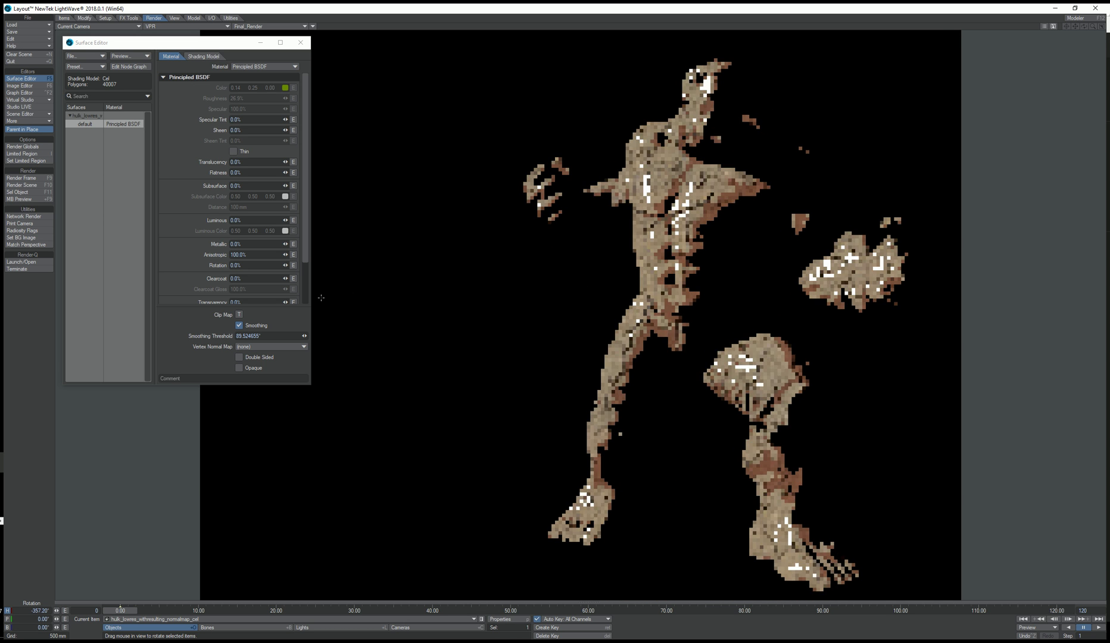